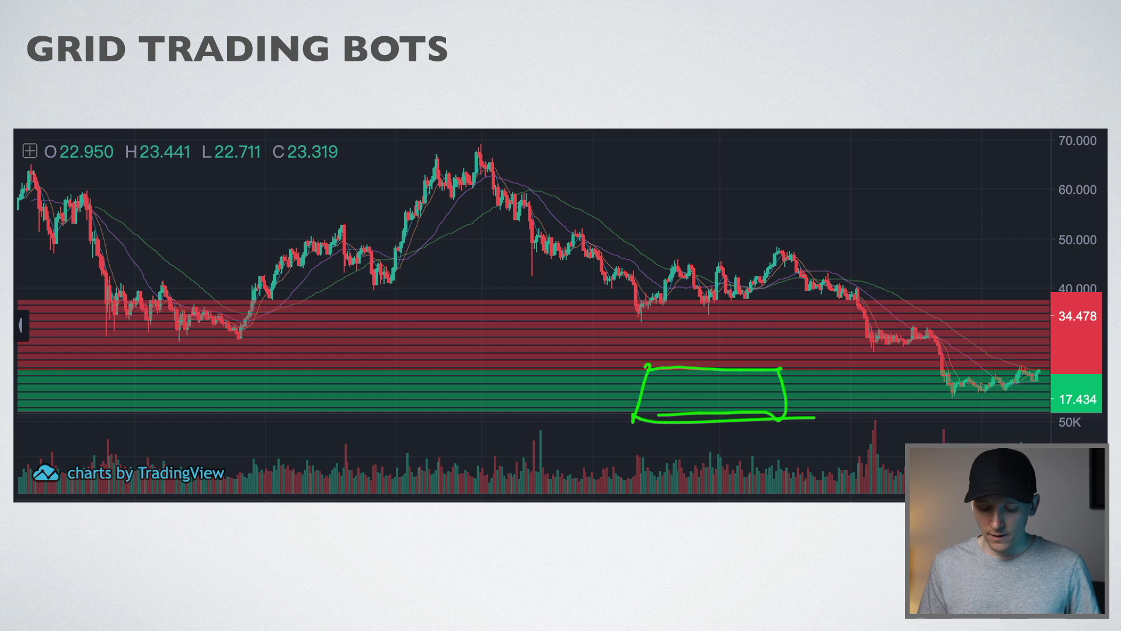
Outline the red grid zone on the chart and draw arrows at buy-price rows 1 to 4
mouse_move(628, 302)
mouse_down()
mouse_move(642, 304)
mouse_move(657, 368)
mouse_up()
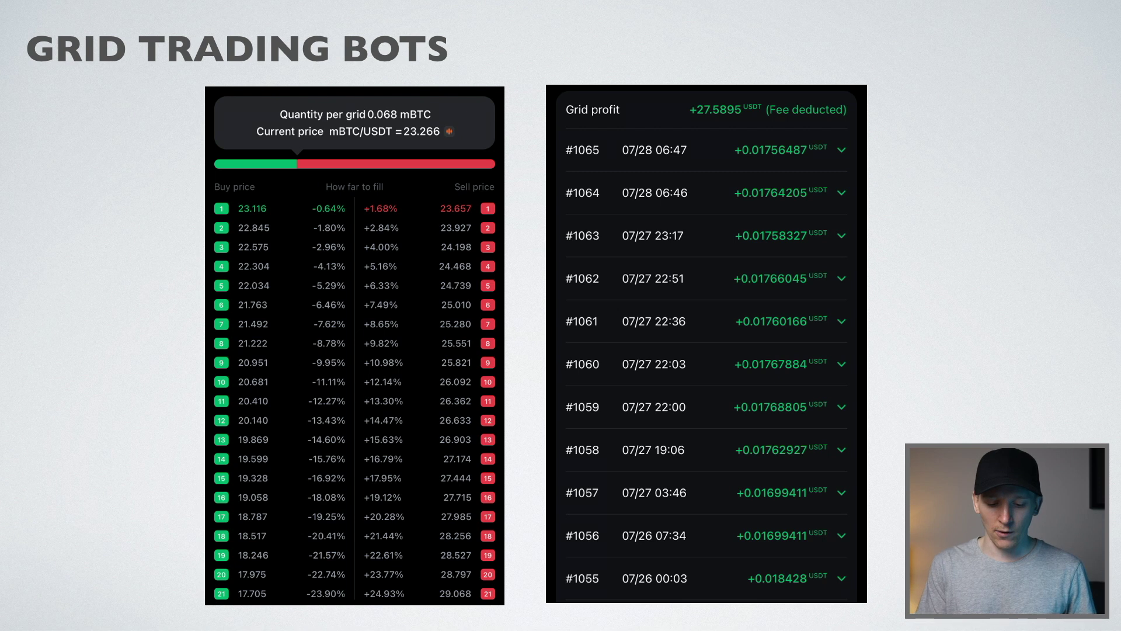
drag(118, 211, 202, 206)
drag(112, 233, 203, 230)
mouse_move(116, 257)
mouse_down()
mouse_move(182, 260)
mouse_move(187, 286)
mouse_up()
drag(131, 314, 163, 313)
mouse_move(158, 301)
mouse_down()
mouse_move(191, 299)
mouse_move(155, 323)
mouse_up()
Point arrows at the sell-price rows and box the #1065 profit of +0.01756487 USDT
mouse_move(578, 210)
mouse_down()
mouse_move(514, 214)
mouse_move(547, 223)
mouse_move(501, 248)
mouse_up()
mouse_move(568, 257)
mouse_down()
mouse_move(503, 264)
mouse_move(543, 277)
mouse_move(508, 298)
mouse_up()
drag(508, 298, 561, 307)
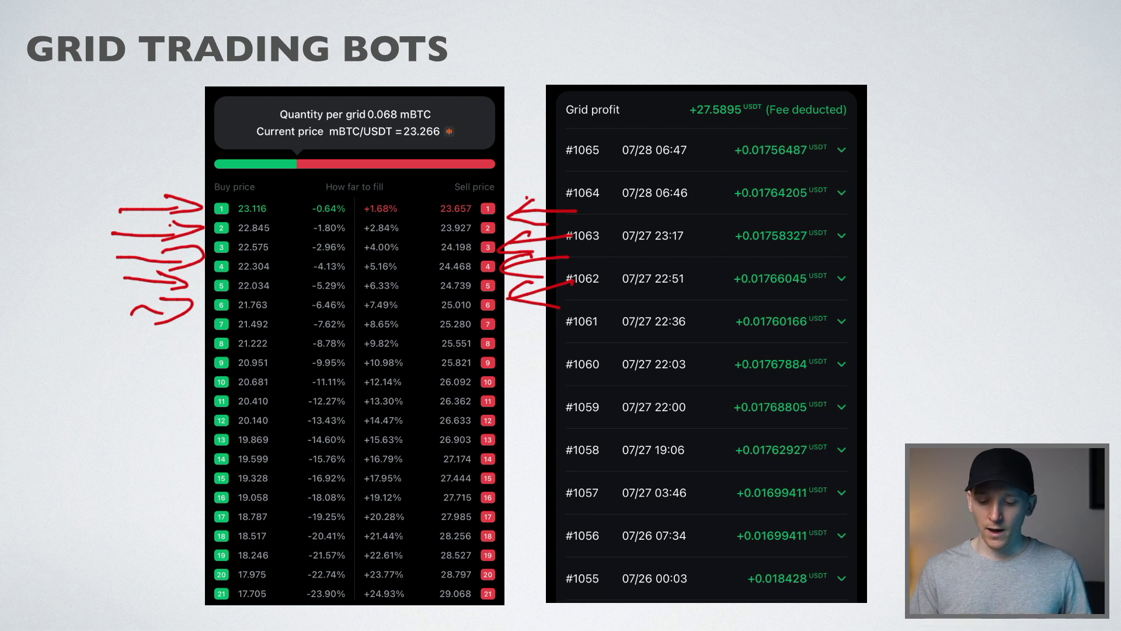
drag(707, 133, 867, 130)
mouse_move(706, 123)
mouse_down()
mouse_move(696, 162)
mouse_move(874, 133)
mouse_up()
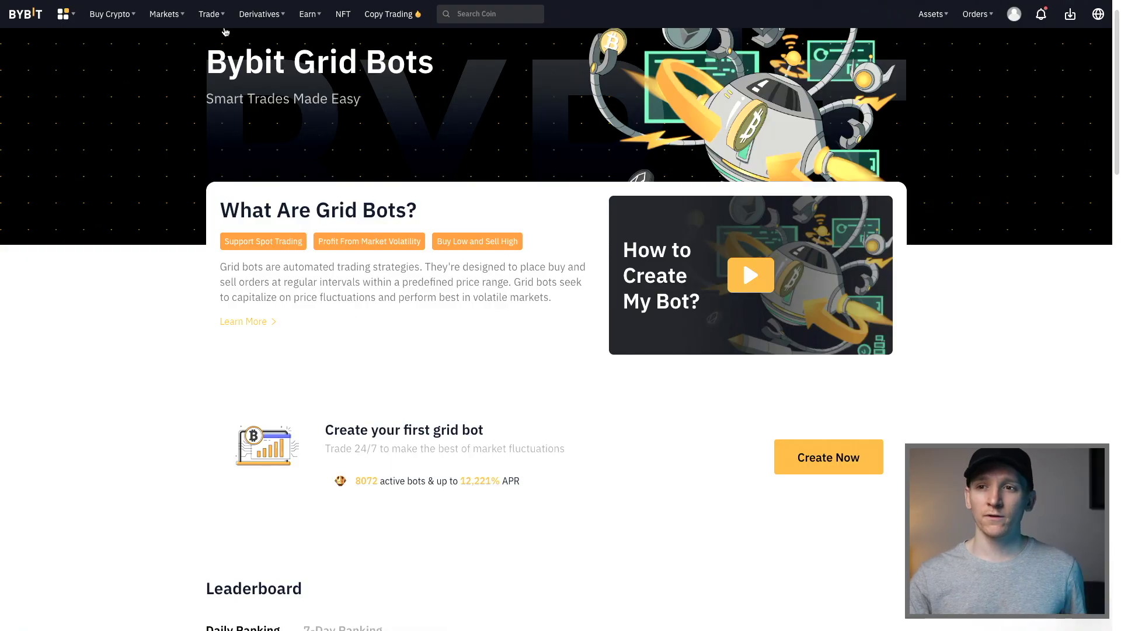
Start a new grid bot via Create Now and expand the Pair list showing BIT/USDT
mouse_move(223, 19)
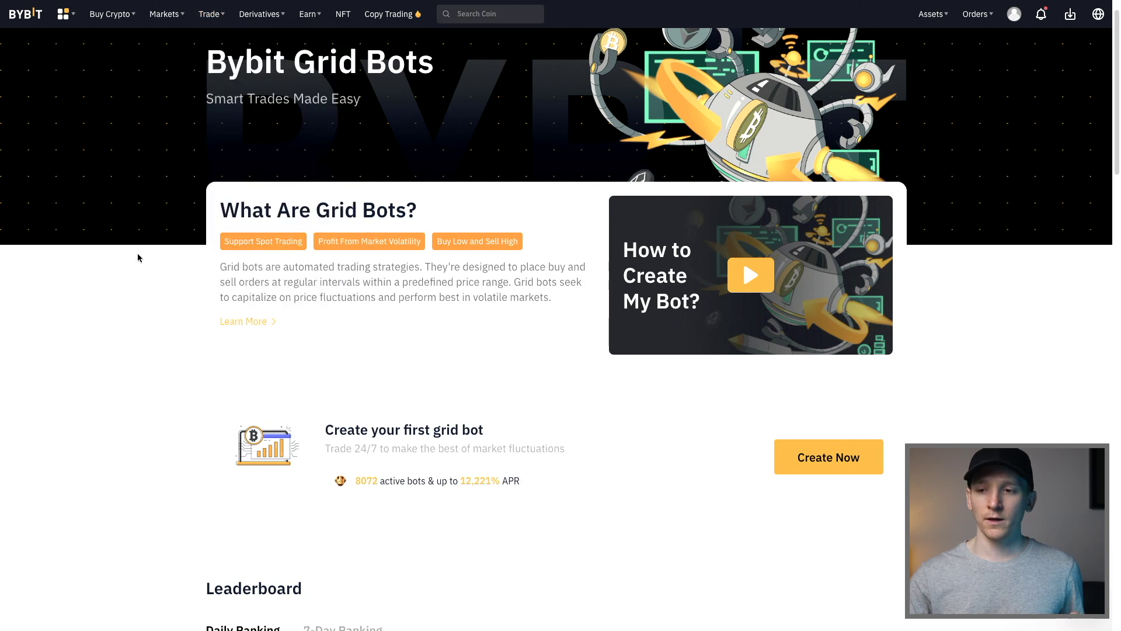
scroll(458, 298, down, 2)
scroll(625, 313, down, 1)
click(796, 331)
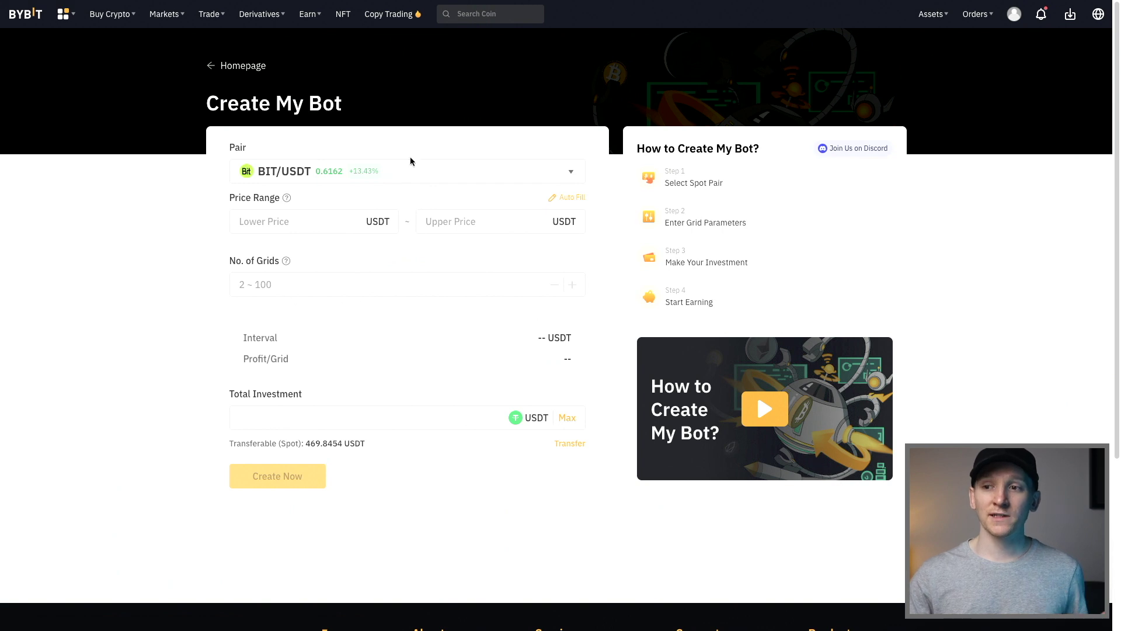
click(409, 176)
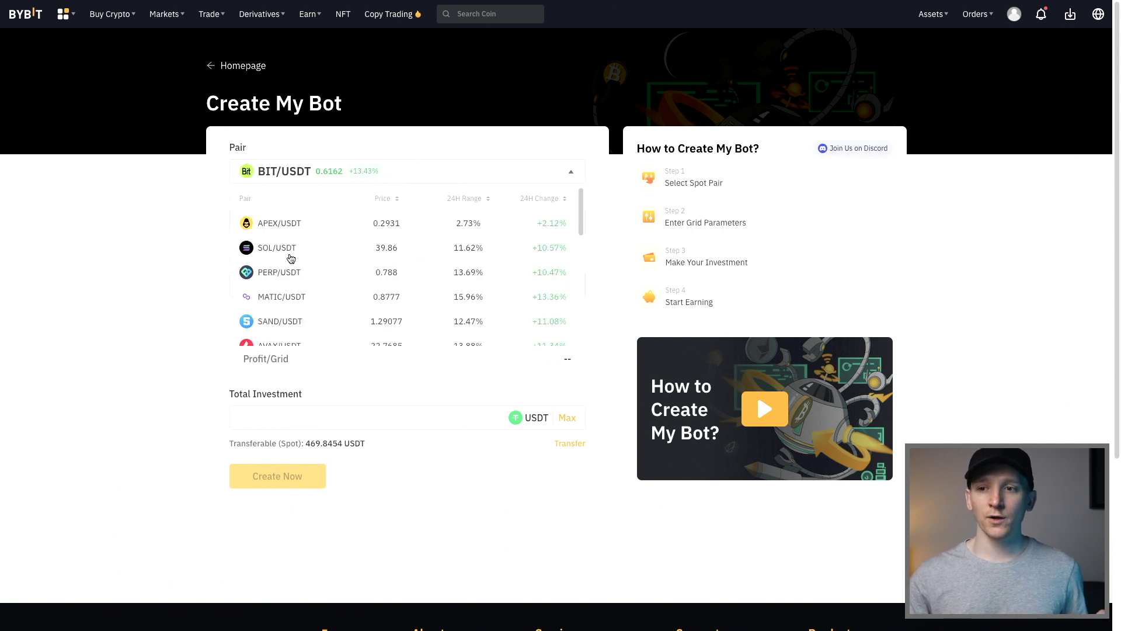
click(150, 213)
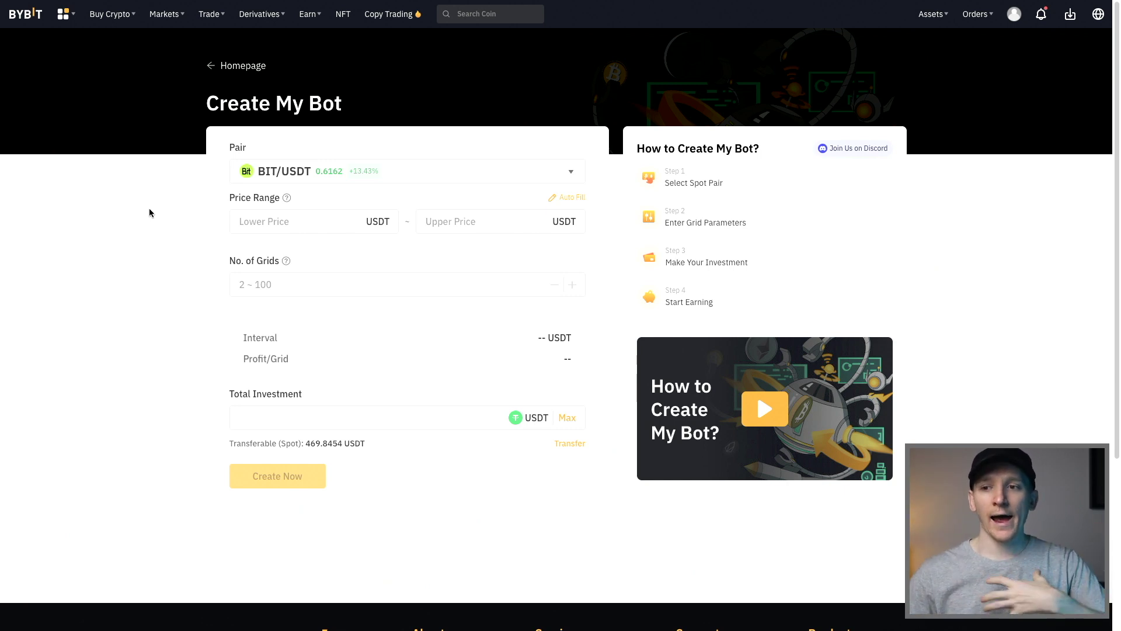
click(406, 178)
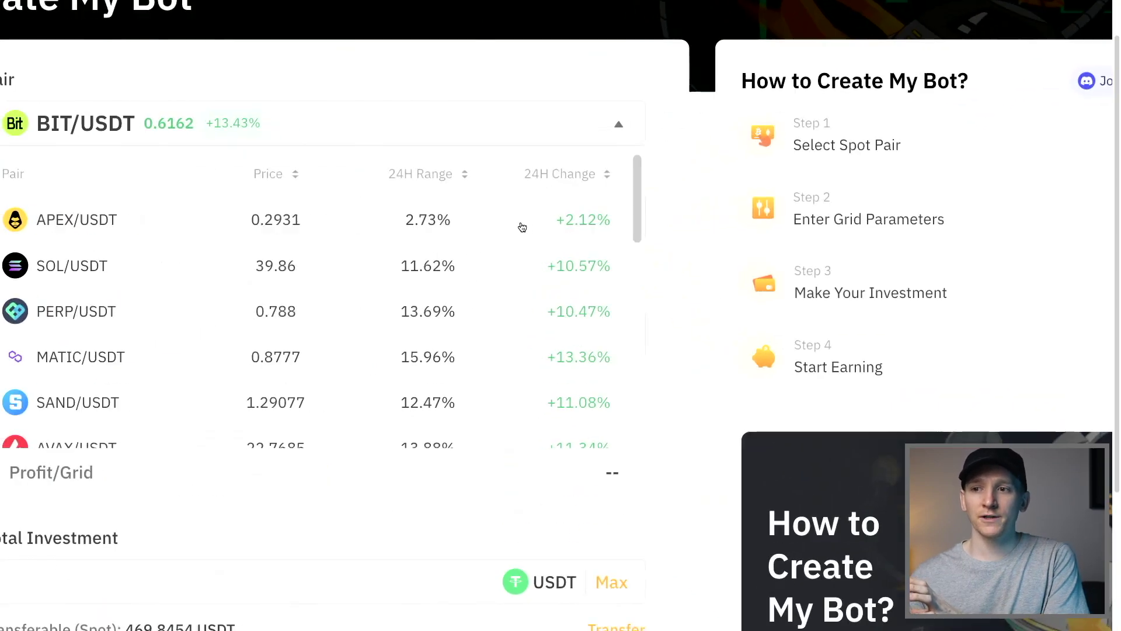
Scroll to the bottom of the pair list and choose BTC/USDT, priced at 23,110.49
scroll(508, 230, down, 2)
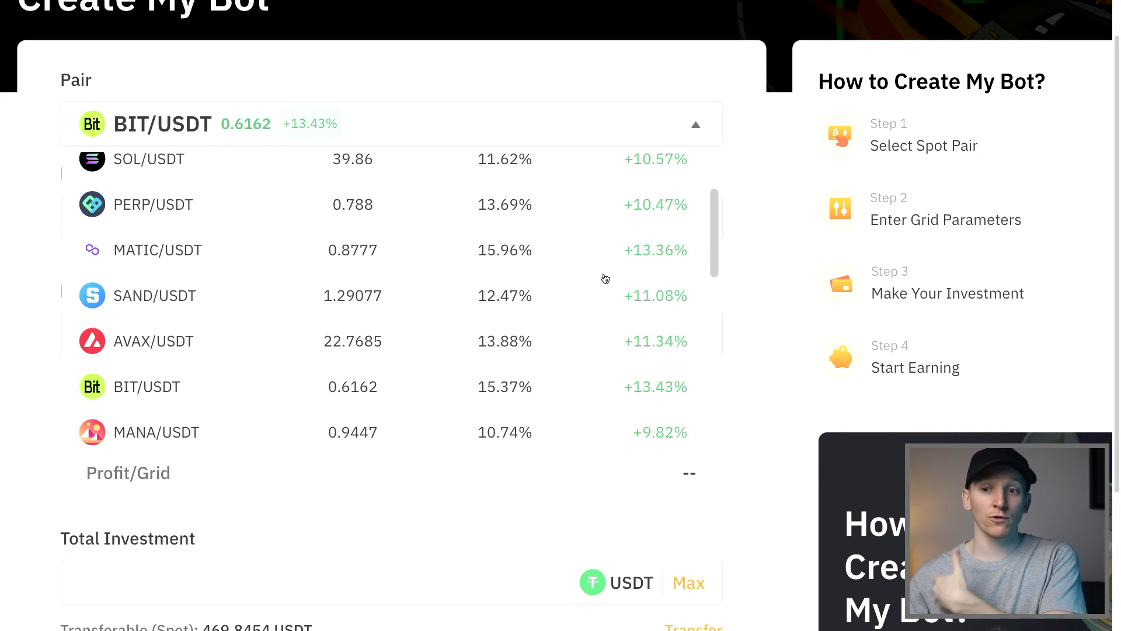
scroll(384, 297, down, 3)
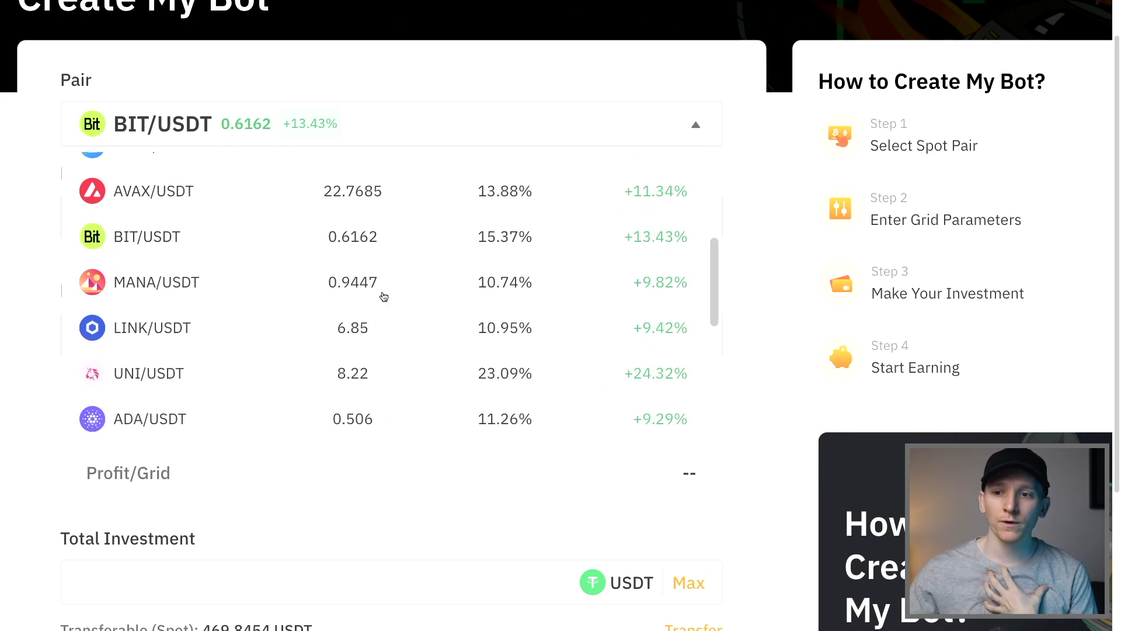
scroll(261, 298, down, 6)
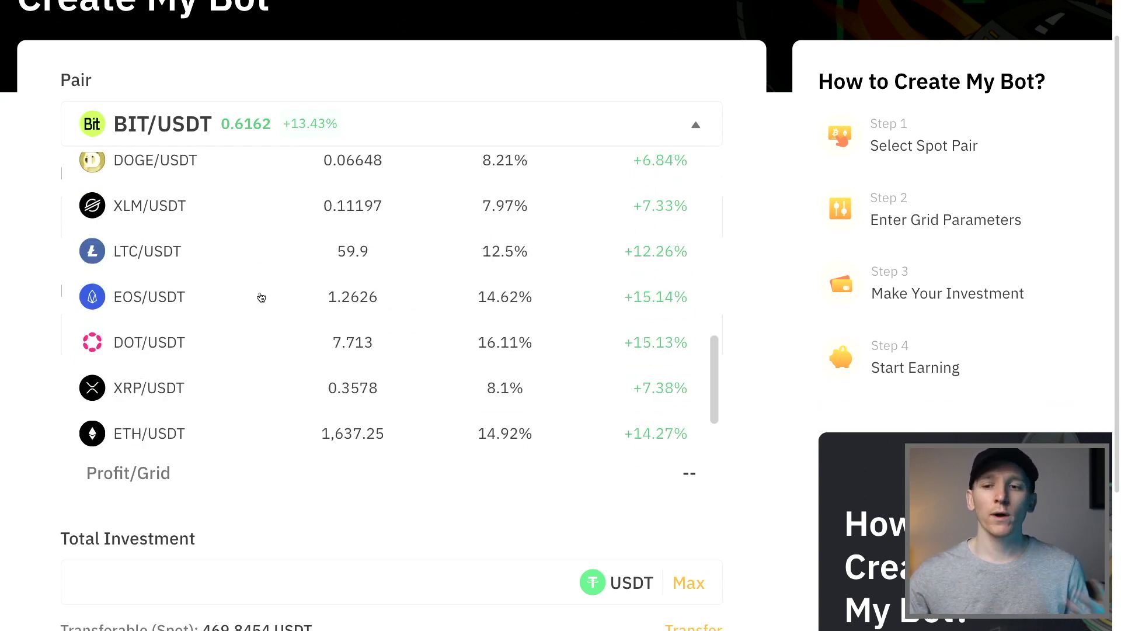
scroll(261, 298, down, 1)
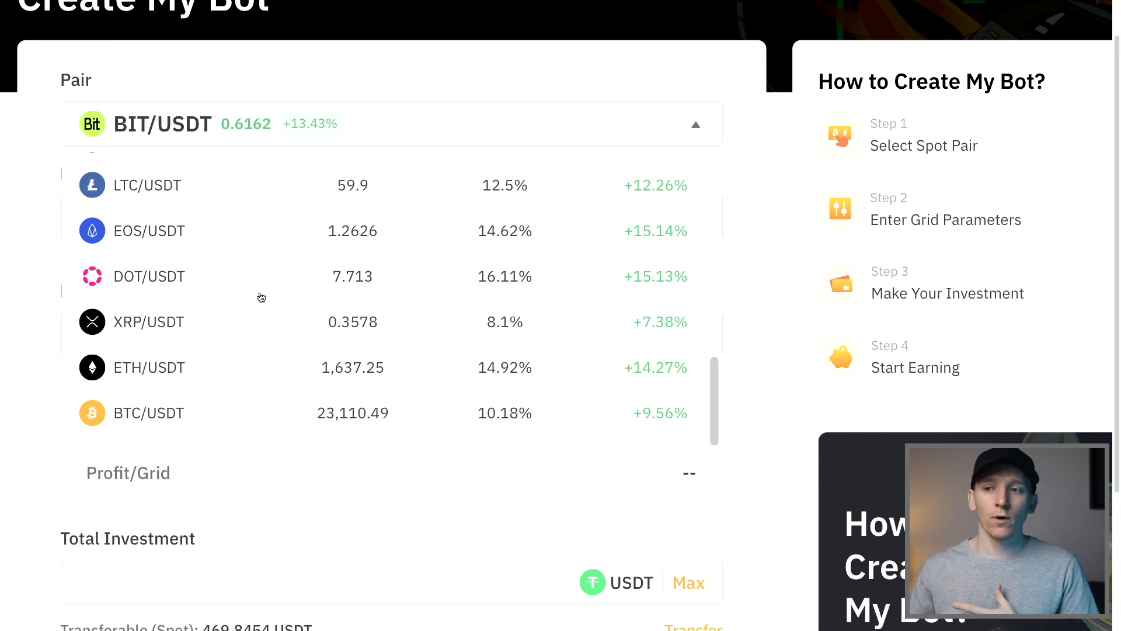
click(158, 419)
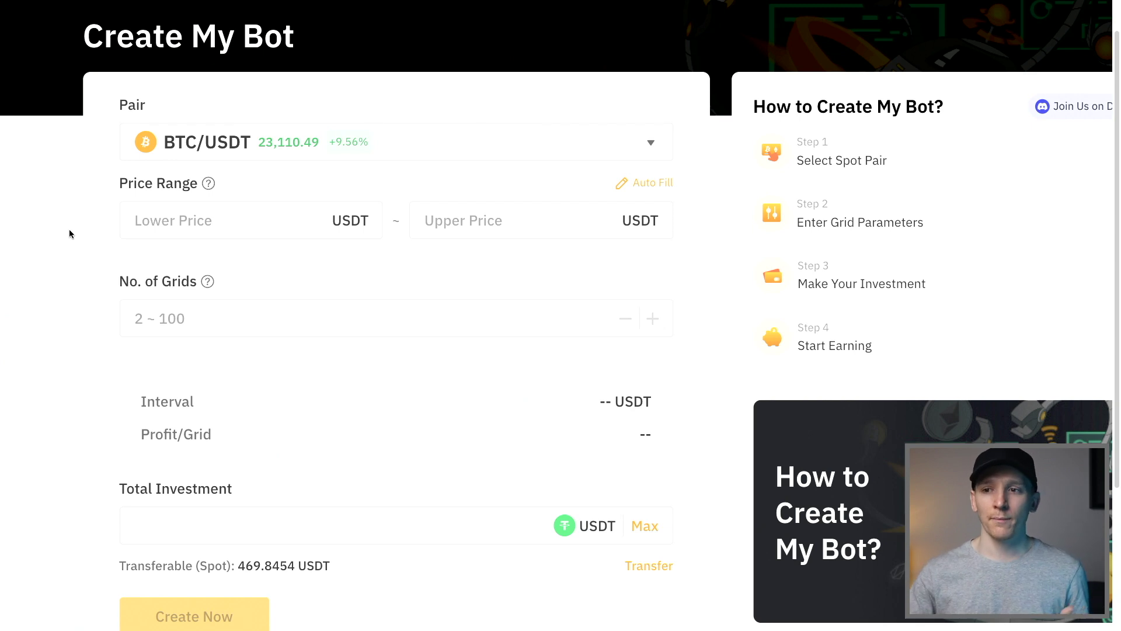
scroll(403, 177, down, 1)
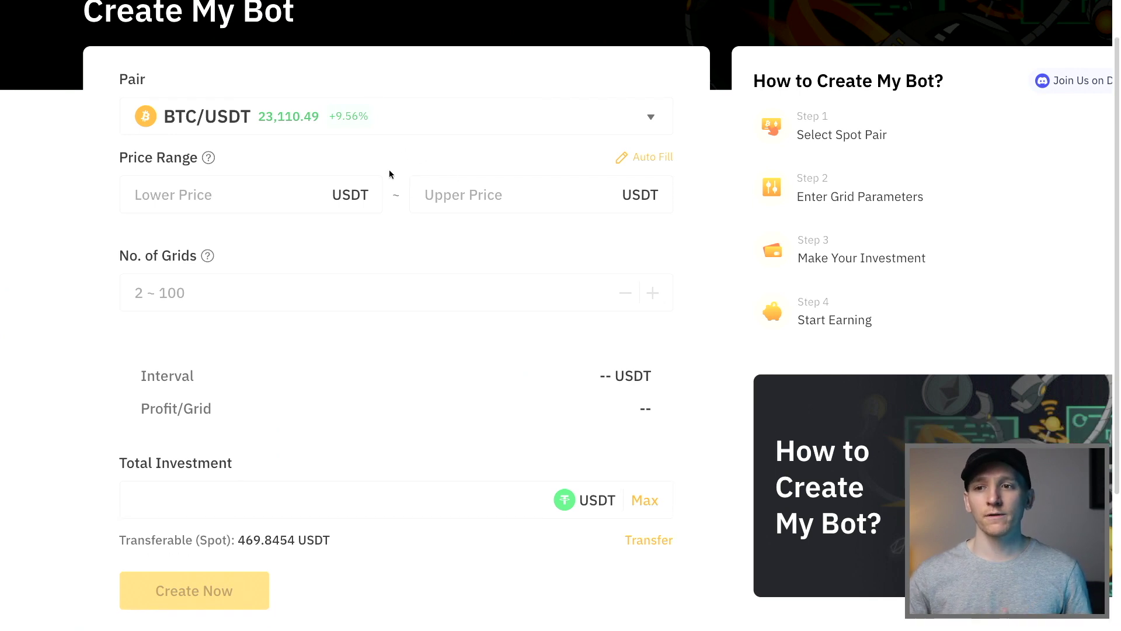
Auto Fill a 18625–25450.19 USDT price range with 29 grids and a 235.35 USDT interval
click(656, 163)
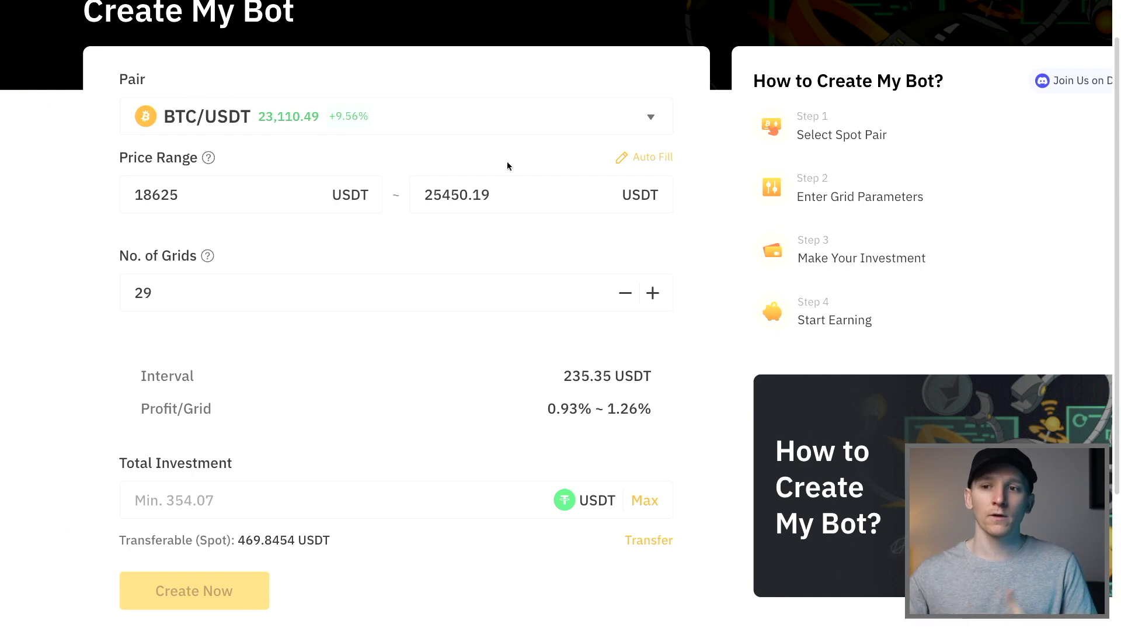
click(199, 195)
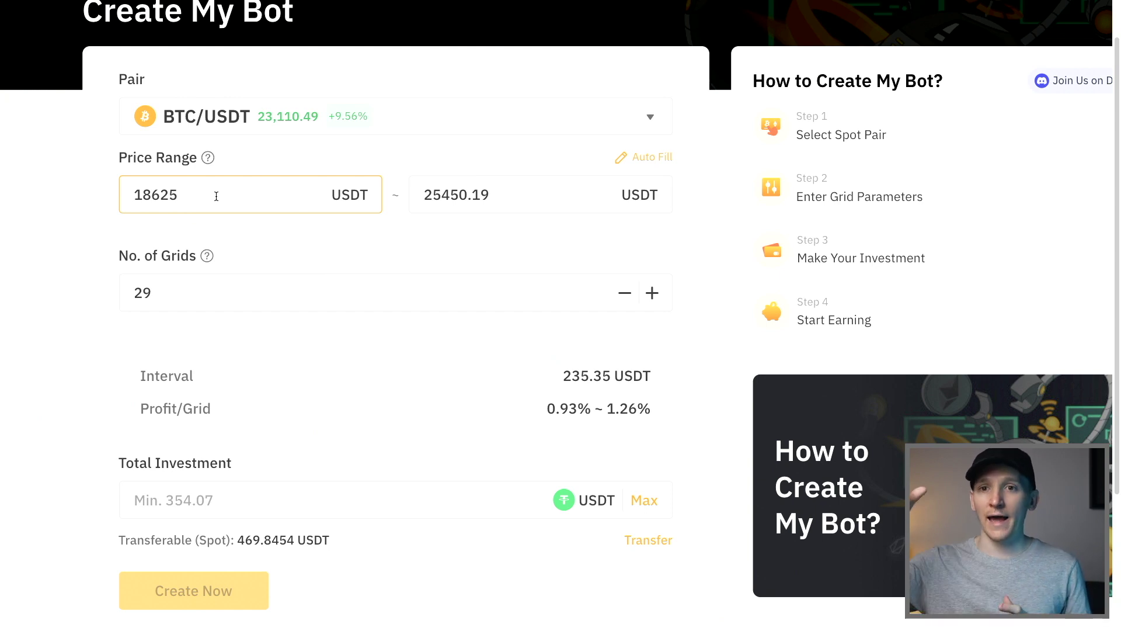
click(657, 161)
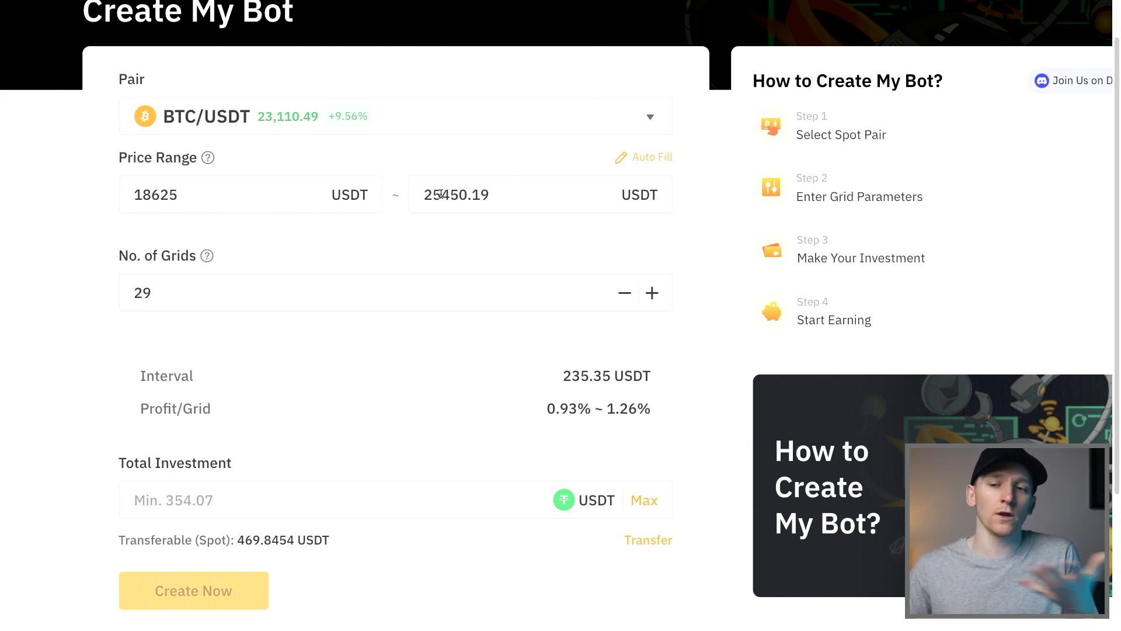
scroll(290, 216, down, 1)
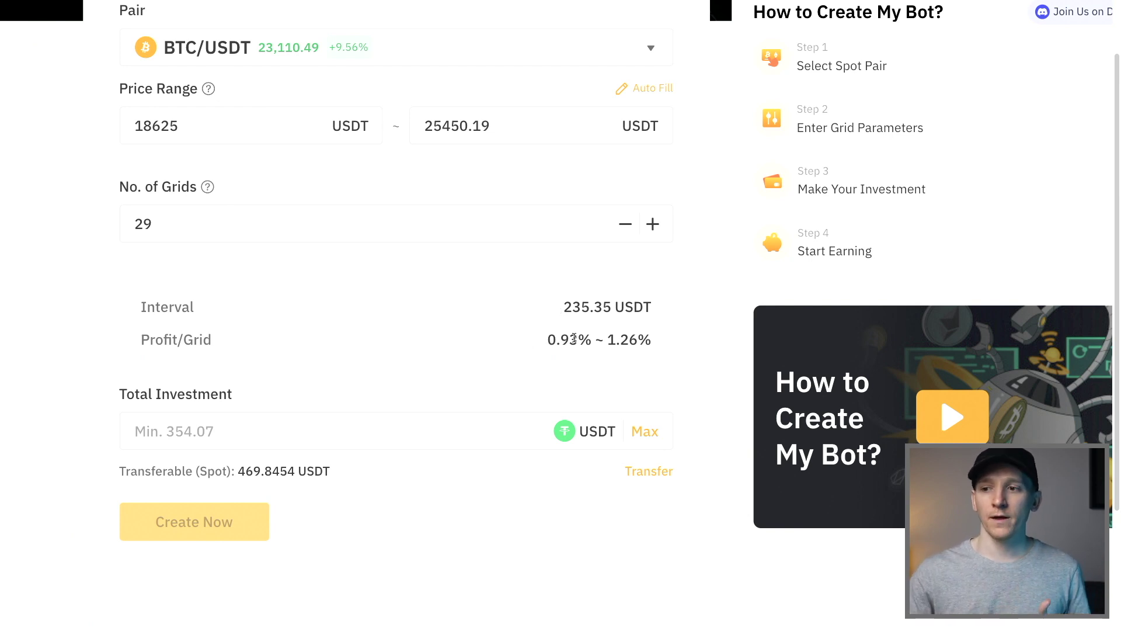
Clear a stray highlight, then raise the grid count five times and lower it seven times
drag(559, 339, 569, 340)
click(648, 340)
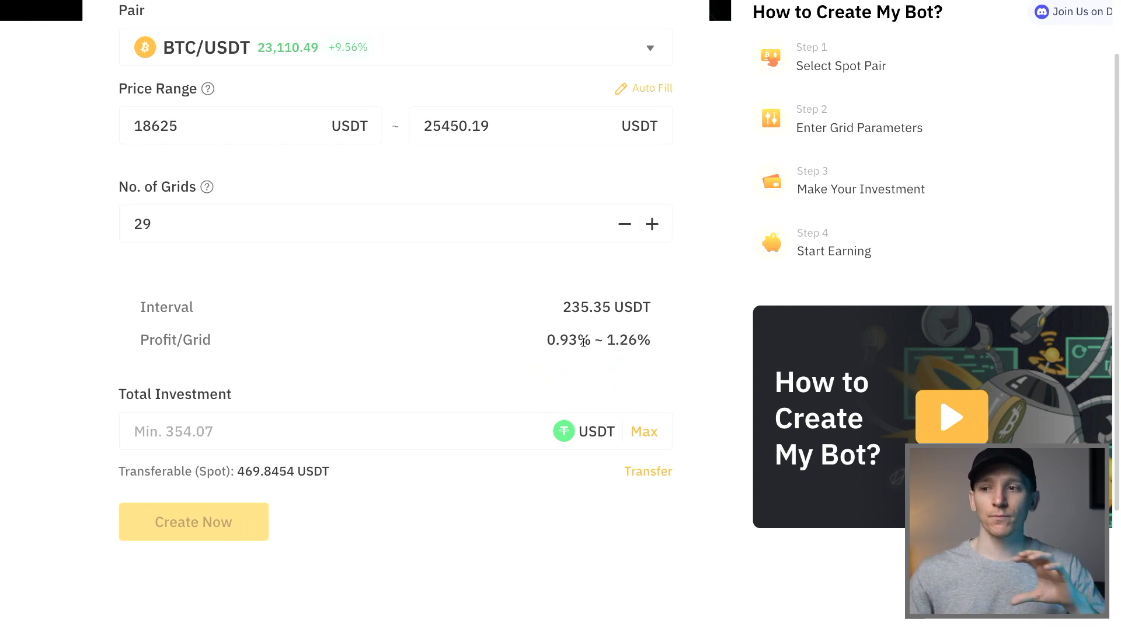
click(653, 226)
click(653, 227)
click(653, 226)
click(653, 226)
click(653, 227)
click(653, 227)
click(653, 227)
click(653, 226)
click(653, 226)
click(653, 227)
click(653, 227)
click(653, 227)
click(653, 227)
click(653, 227)
click(653, 227)
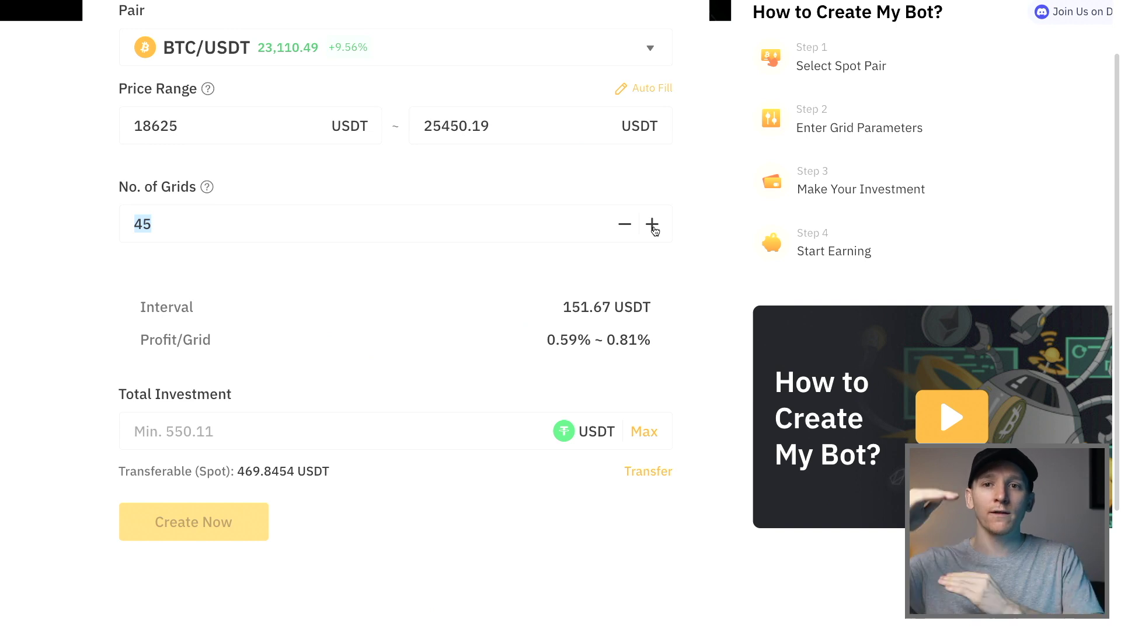
click(626, 227)
click(626, 226)
click(626, 227)
click(626, 227)
click(626, 227)
click(626, 226)
click(626, 227)
click(626, 227)
click(627, 227)
click(626, 227)
click(626, 226)
click(627, 227)
click(626, 227)
click(627, 227)
click(626, 227)
click(626, 227)
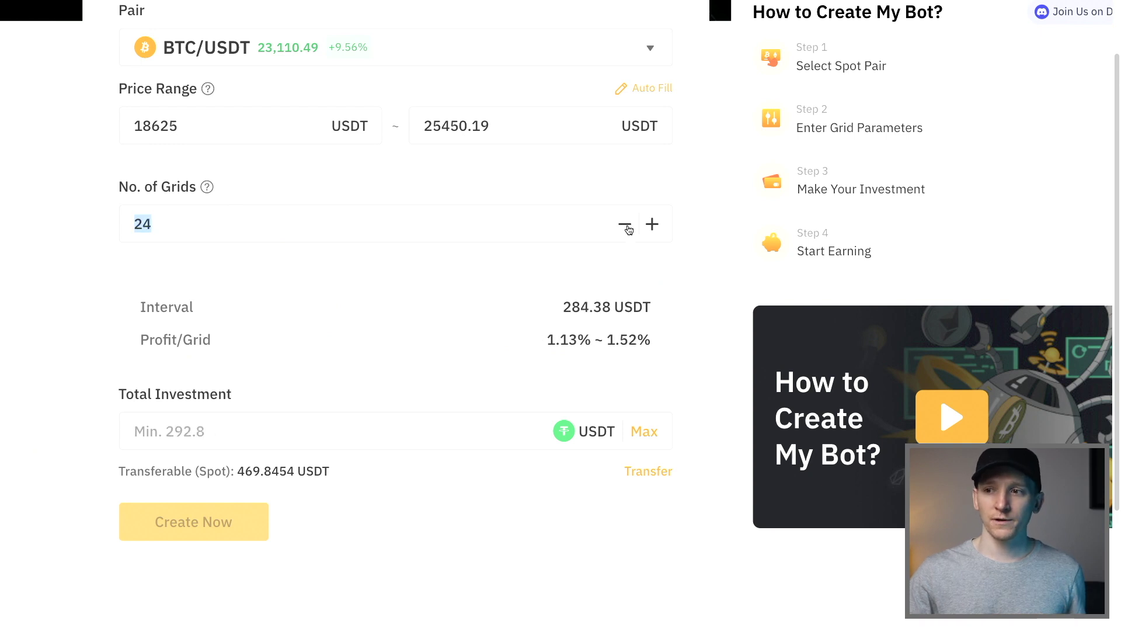
Enter 10 grids, Auto Fill back to 29, then set the upper price to 50000
click(188, 225)
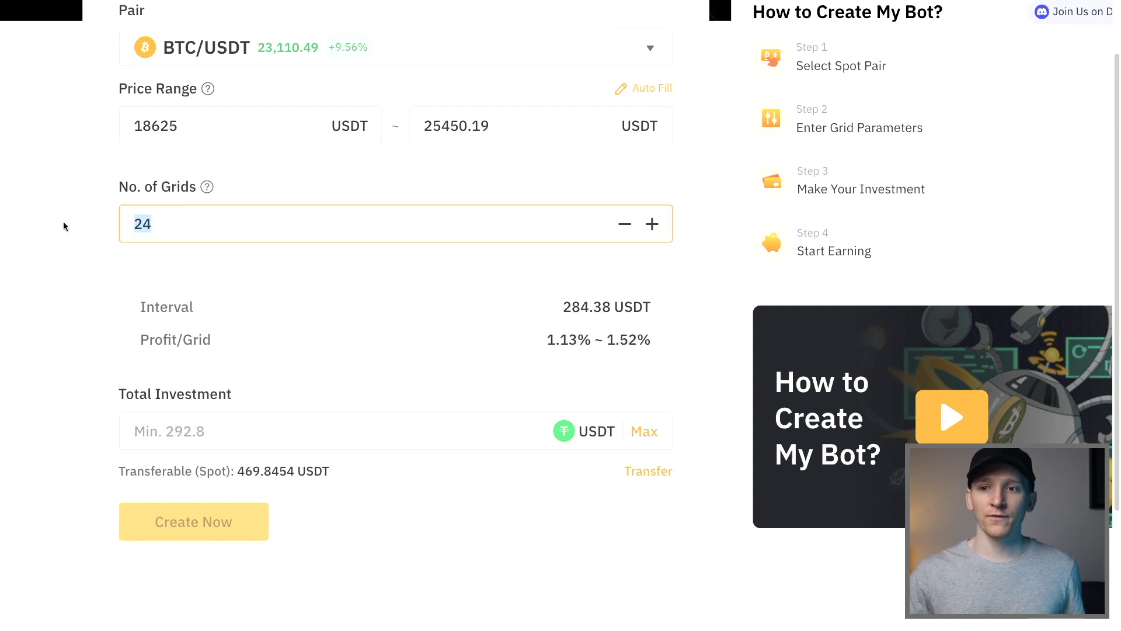
drag(153, 226, 104, 228)
text(10)
click(305, 265)
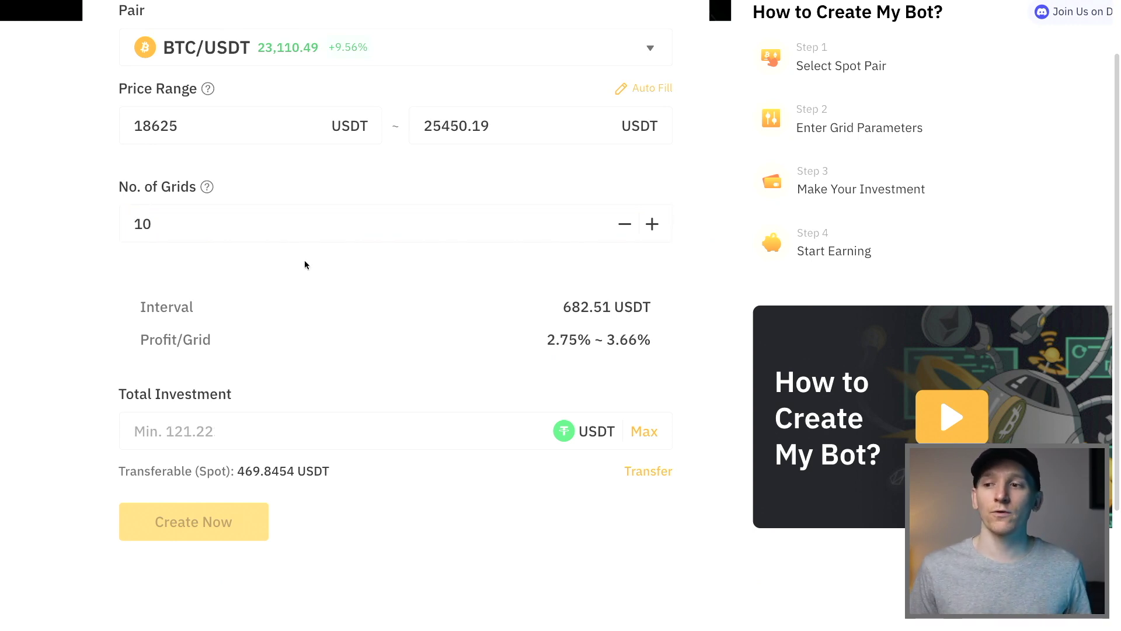
click(186, 221)
click(653, 227)
click(654, 226)
click(654, 226)
click(653, 227)
click(654, 227)
click(653, 226)
click(654, 226)
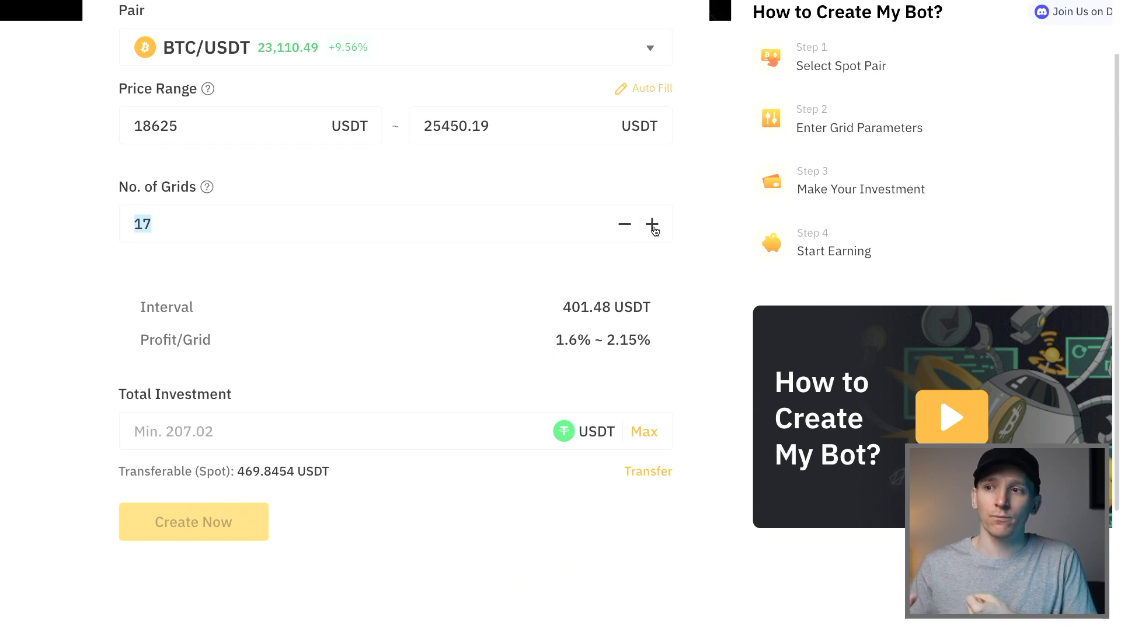
click(652, 89)
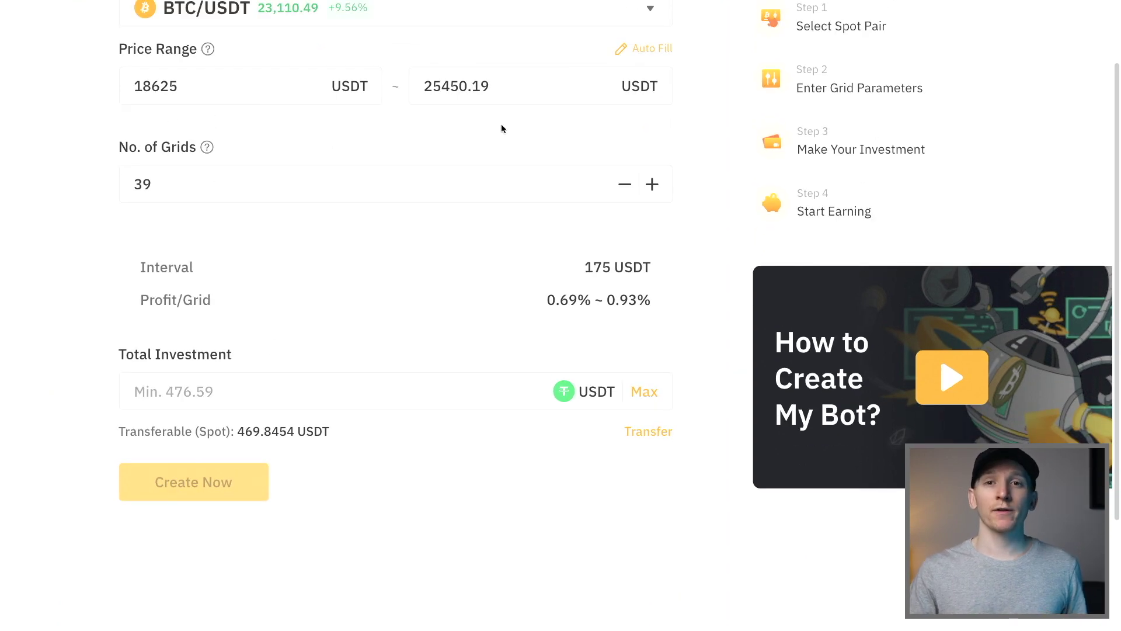
double_click(505, 86)
text(50000)
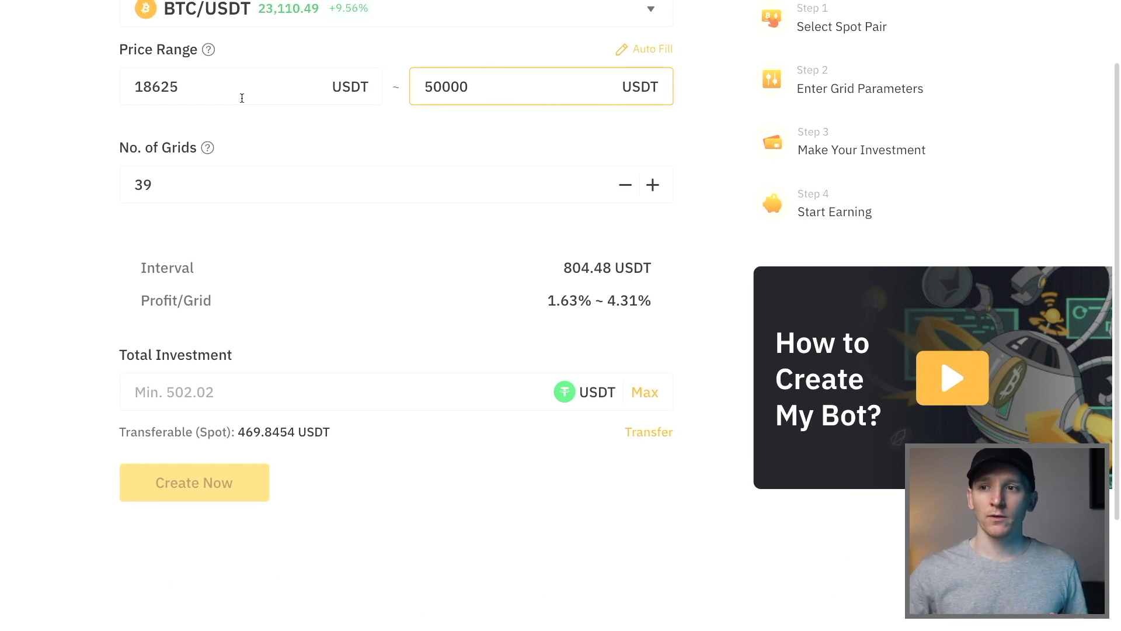
Auto Fill again to restore the 25450.19 USDT upper price and 29 grids
scroll(263, 114, up, 1)
click(643, 89)
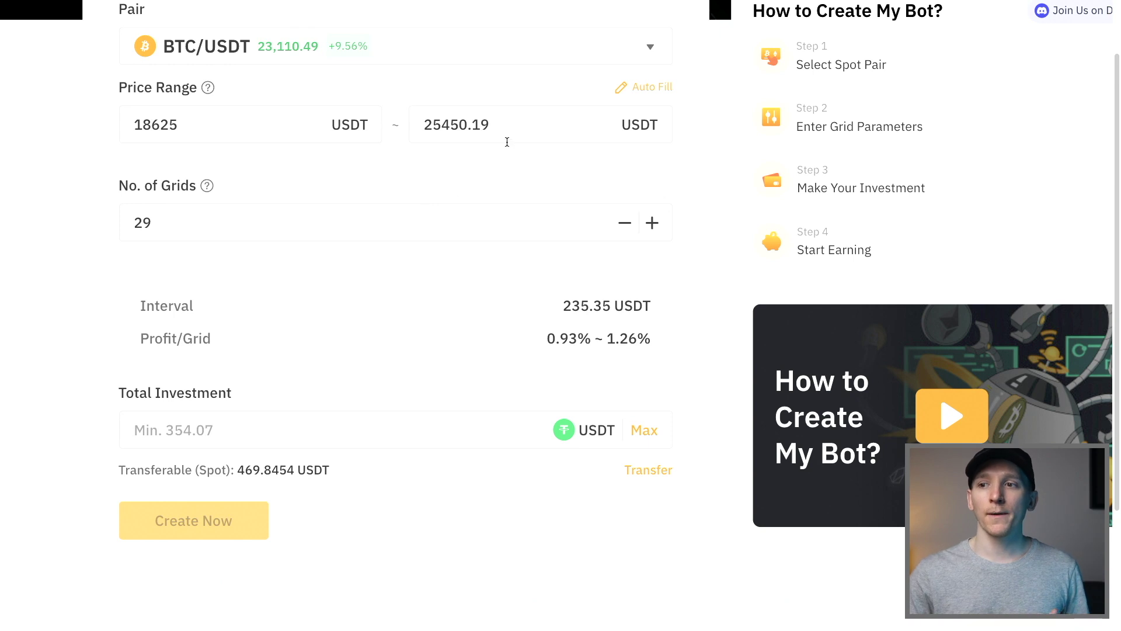
drag(512, 125, 431, 125)
click(513, 125)
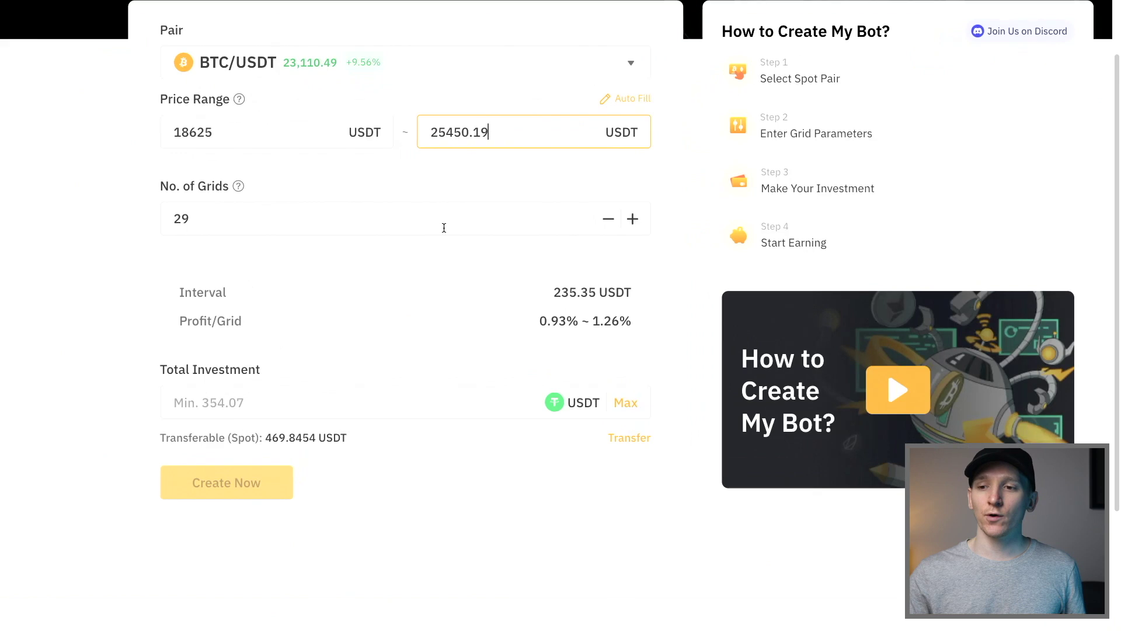
mouse_move(252, 393)
mouse_down()
mouse_move(178, 393)
mouse_move(250, 392)
mouse_up()
click(192, 392)
click(250, 393)
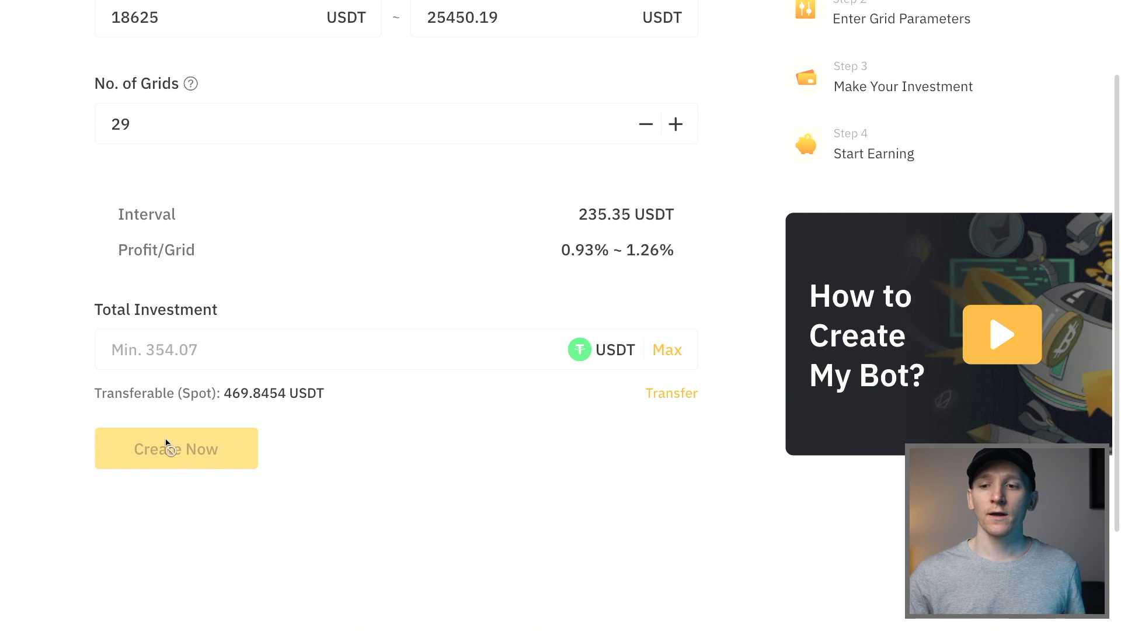
scroll(279, 442, up, 3)
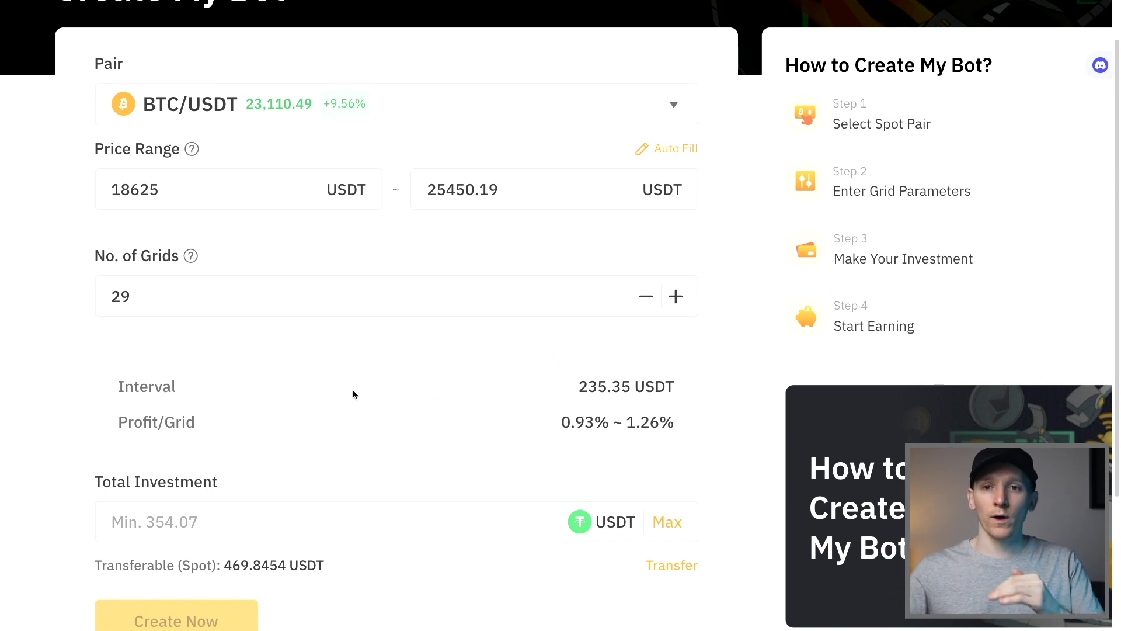
scroll(368, 295, down, 2)
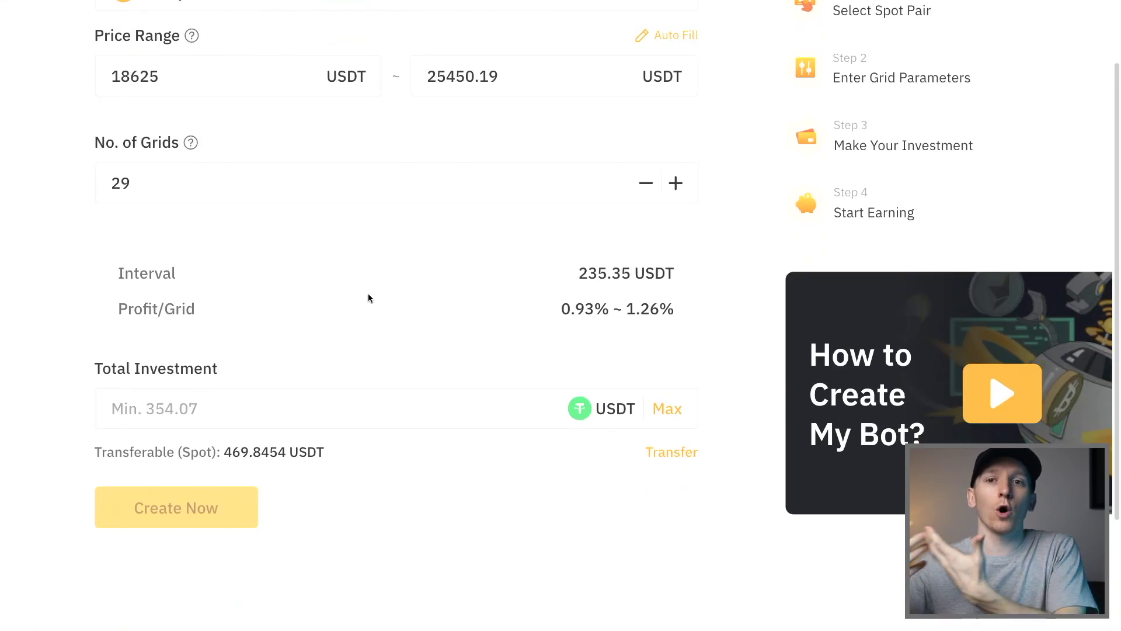
scroll(368, 295, up, 1)
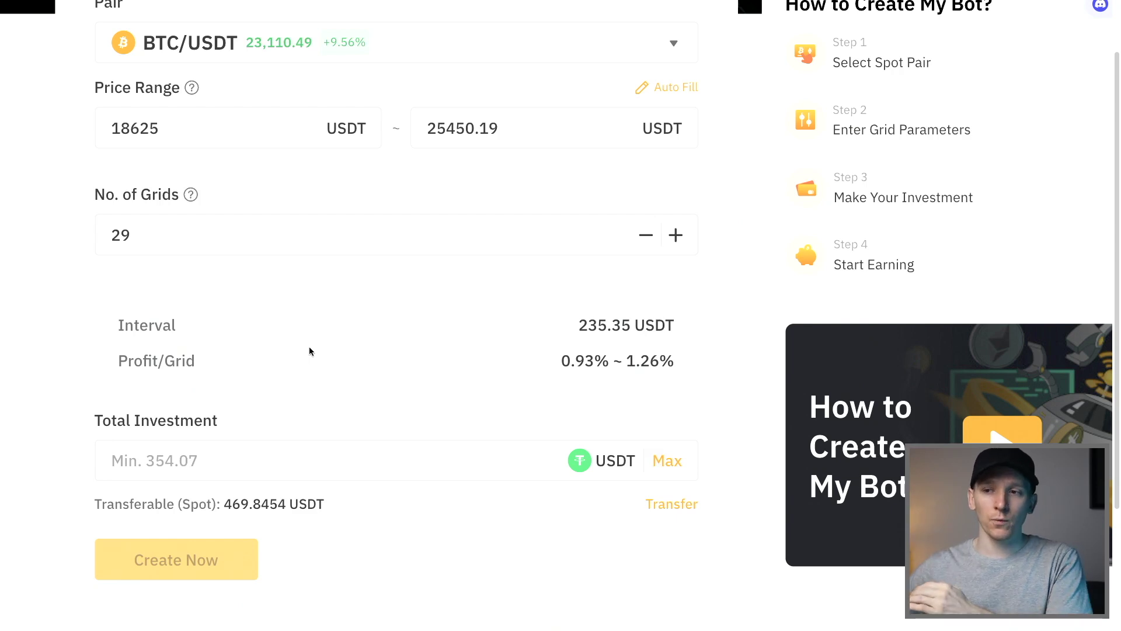
scroll(367, 251, down, 1)
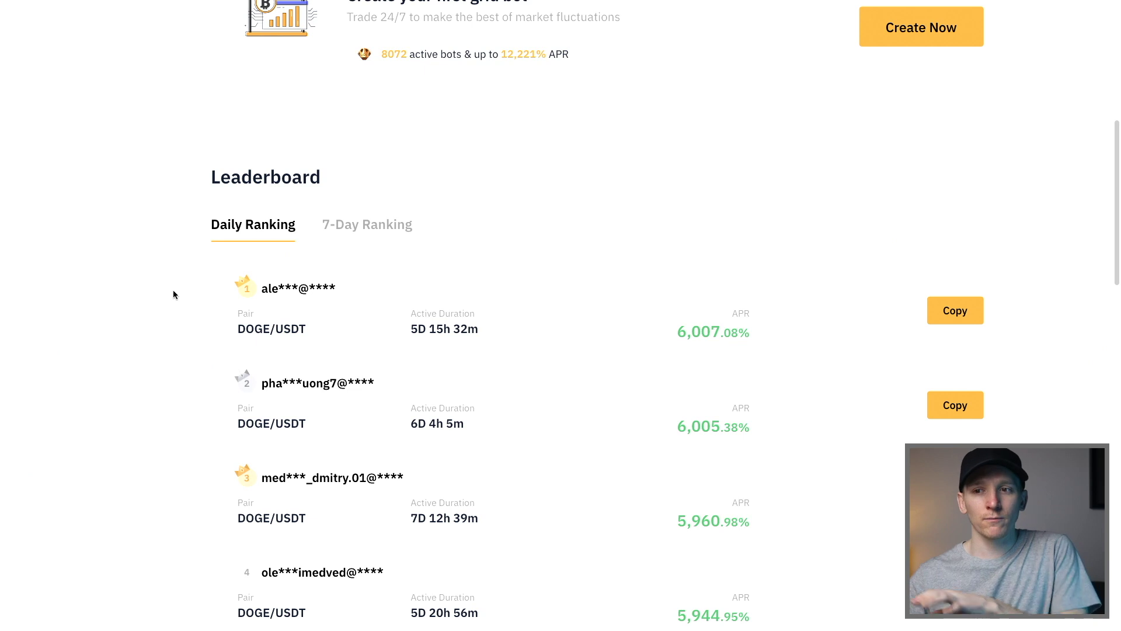
Scroll the Daily Ranking from the top DOGE/USDT bot's 6,007% APR down to the UNI/USDT bot
scroll(174, 272, down, 2)
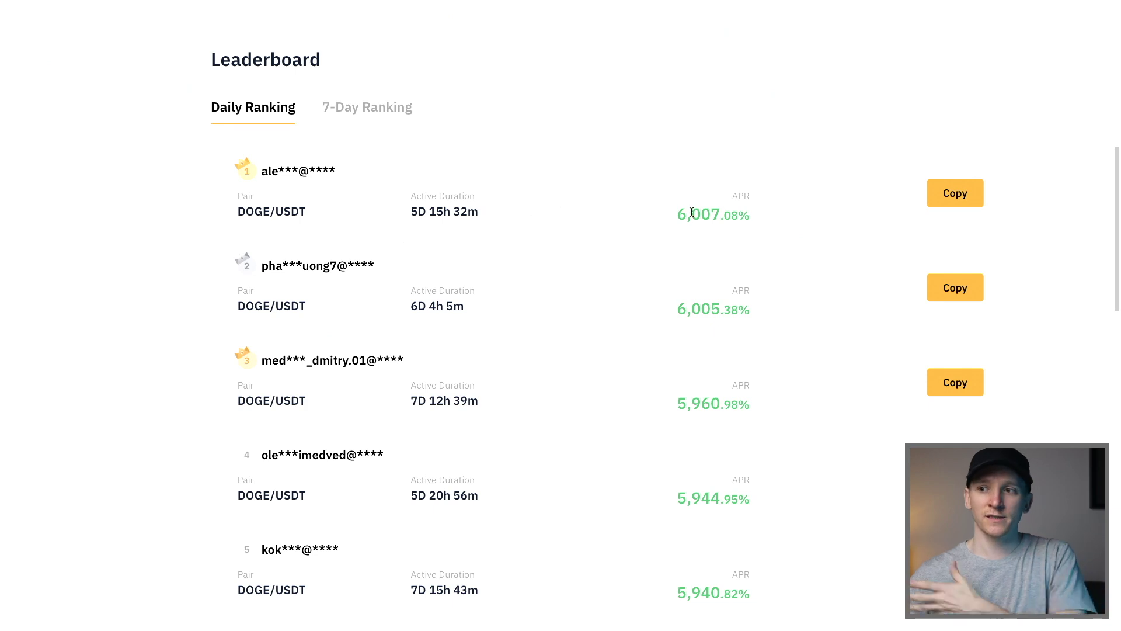
drag(678, 215, 720, 215)
click(718, 214)
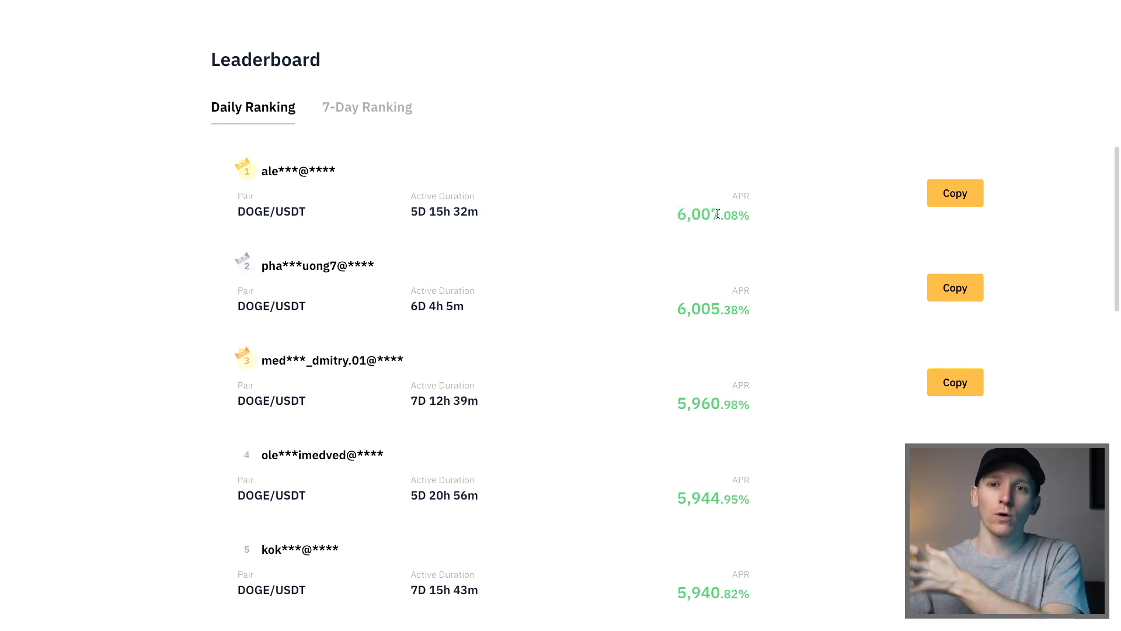
scroll(718, 214, down, 1)
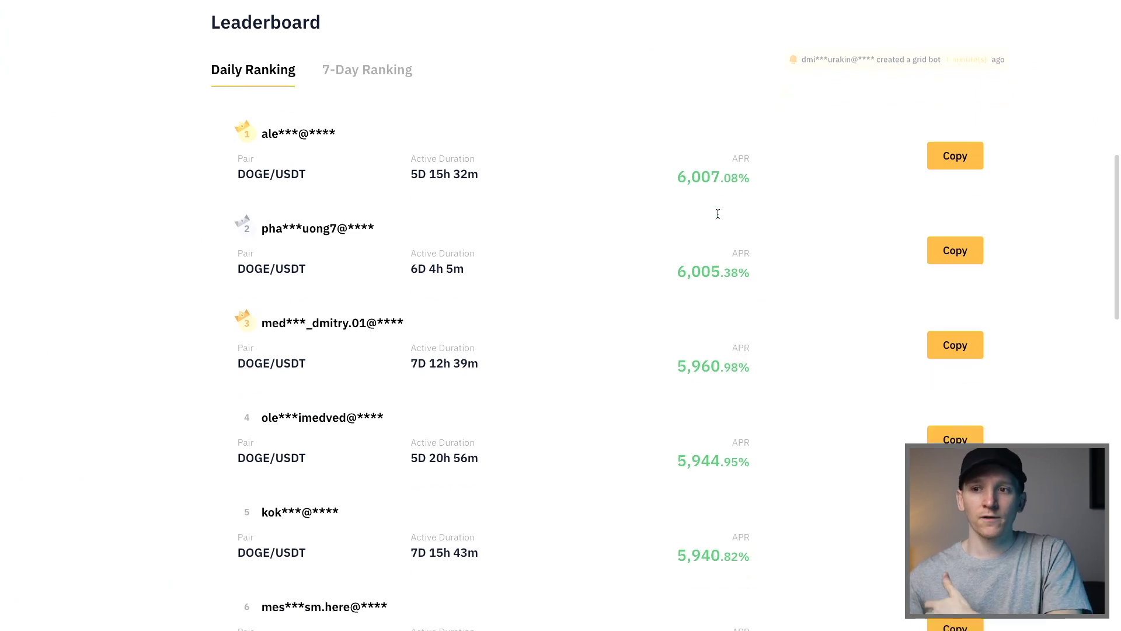
scroll(588, 208, up, 3)
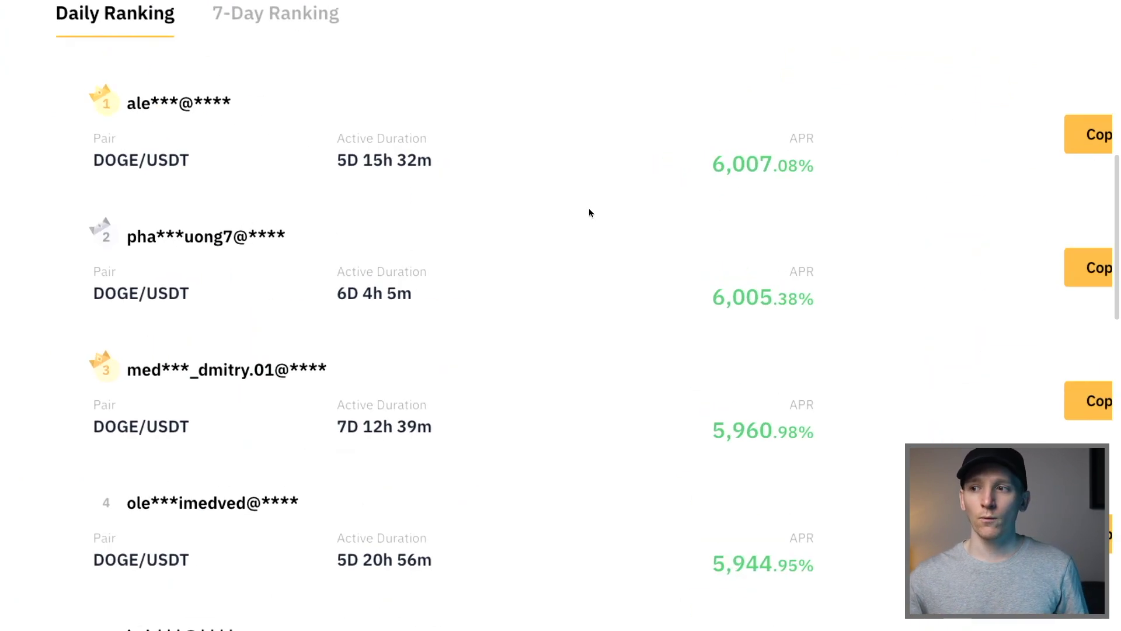
drag(713, 162, 773, 164)
click(771, 164)
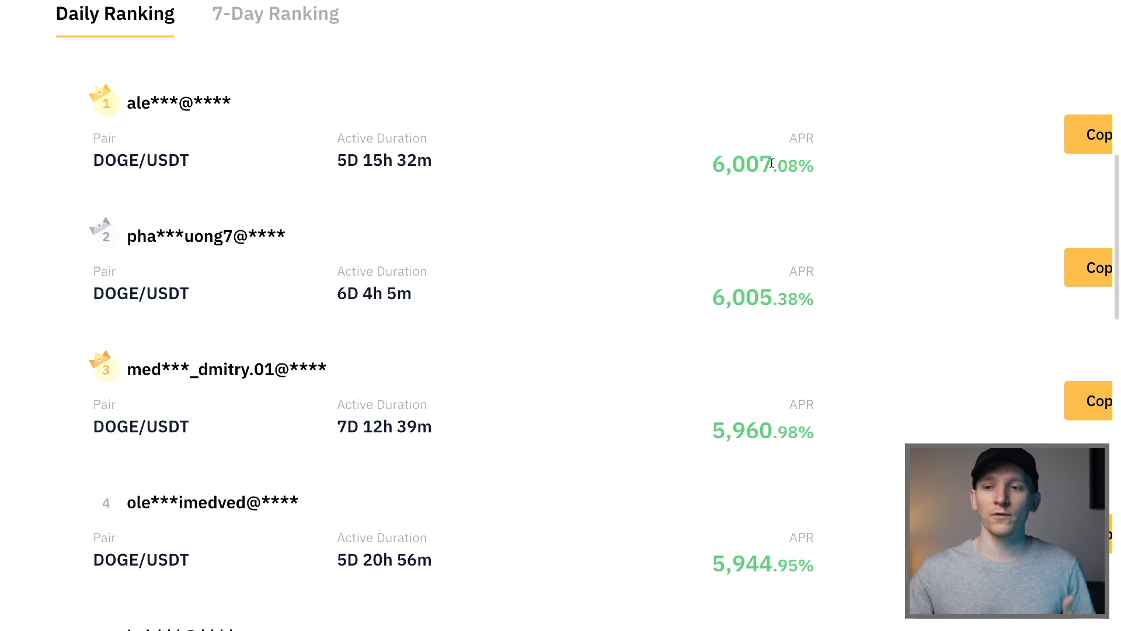
scroll(676, 215, down, 5)
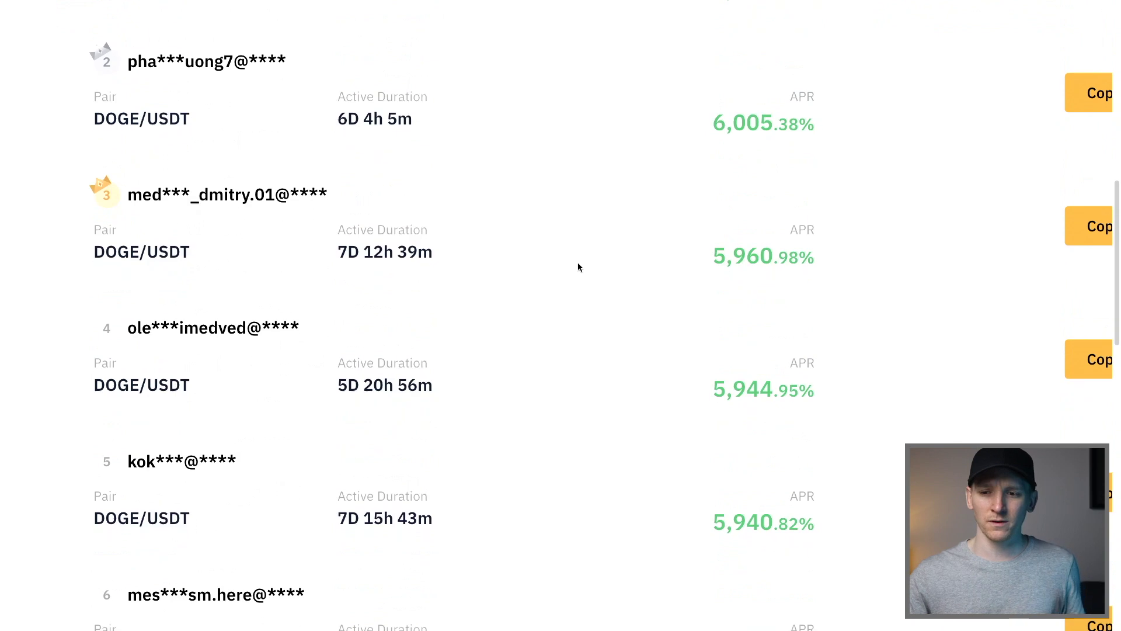
scroll(578, 267, down, 1)
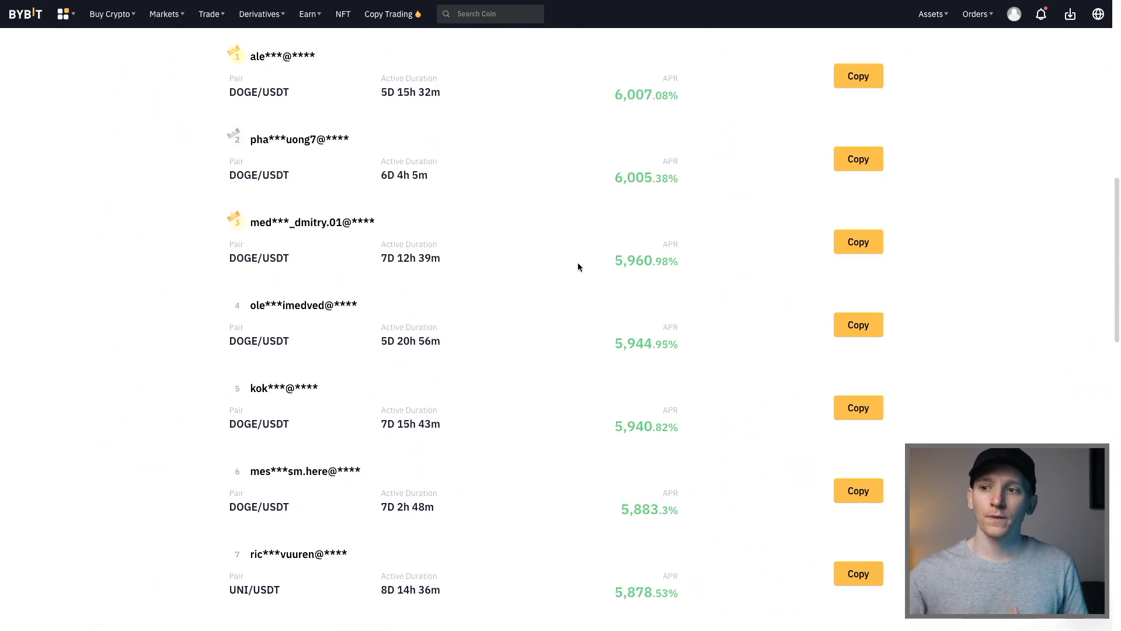
scroll(578, 267, up, 1)
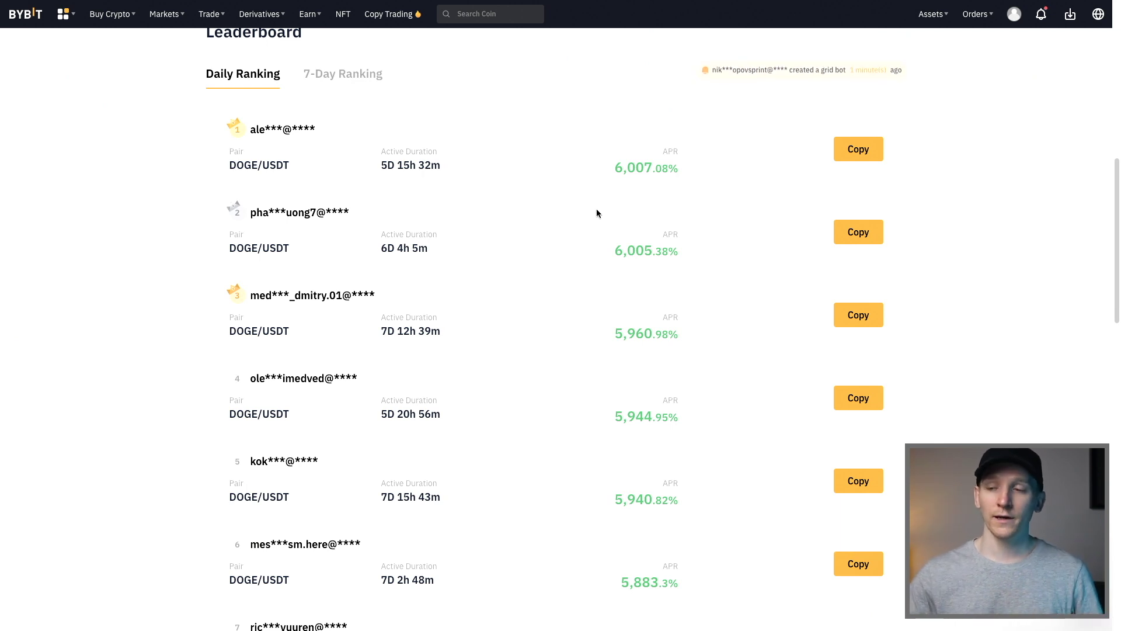
scroll(528, 209, down, 2)
scroll(522, 208, up, 2)
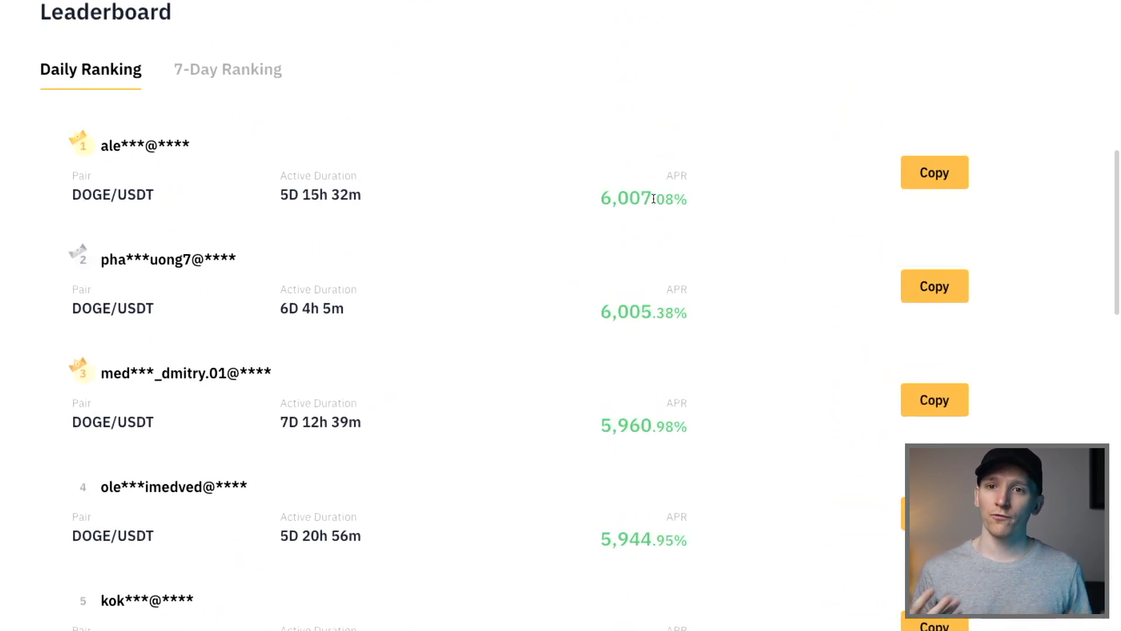
scroll(625, 209, down, 3)
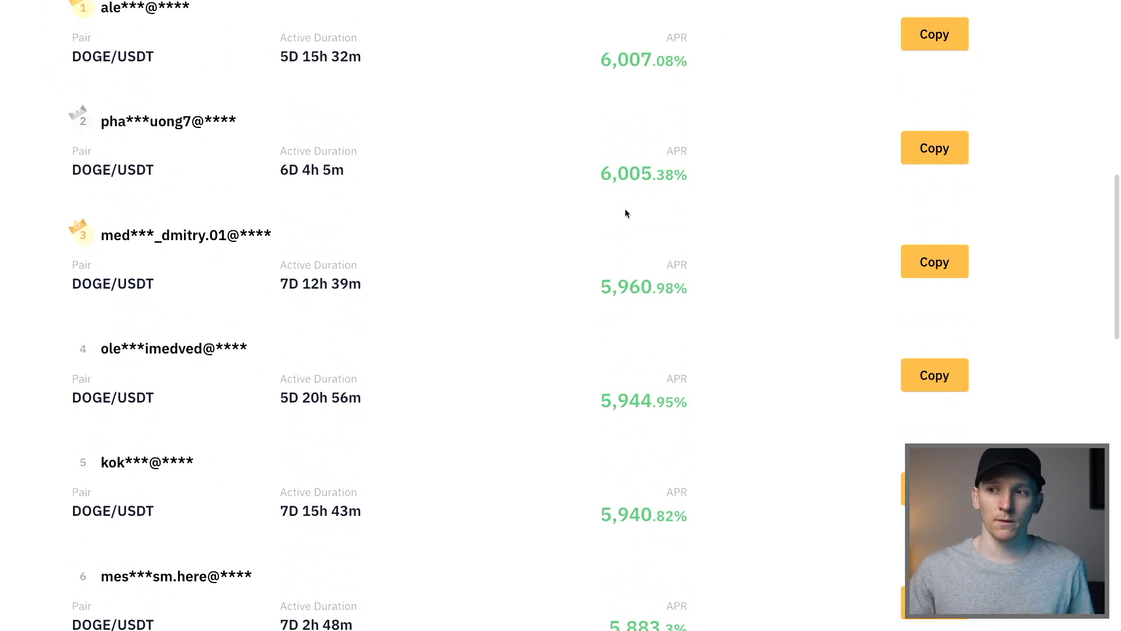
scroll(625, 214, up, 2)
scroll(486, 221, up, 1)
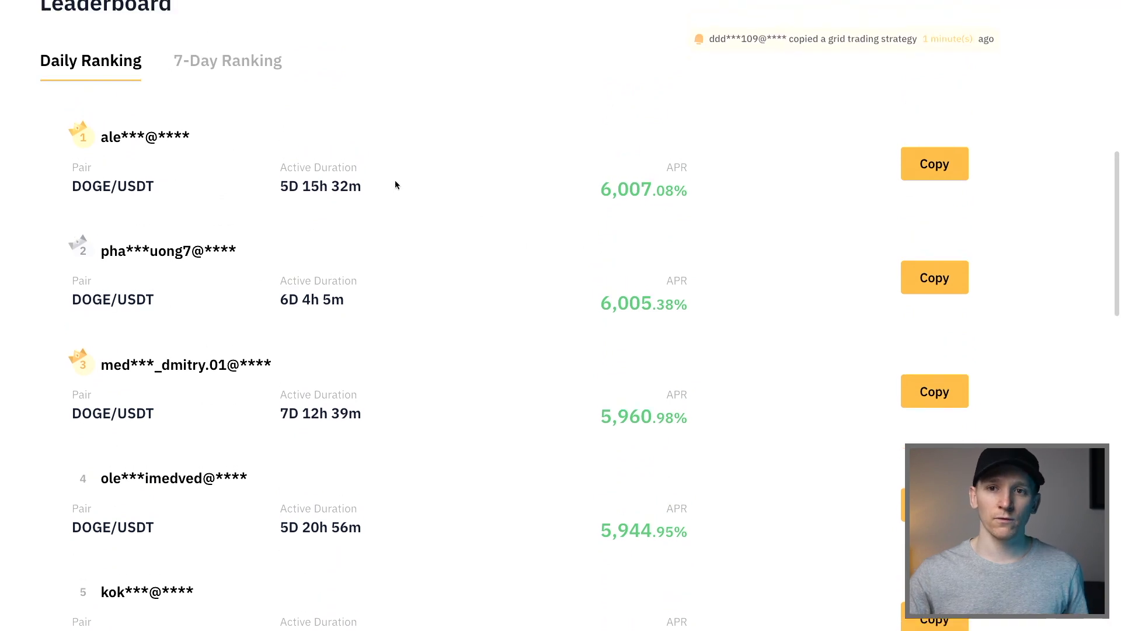
scroll(480, 187, down, 1)
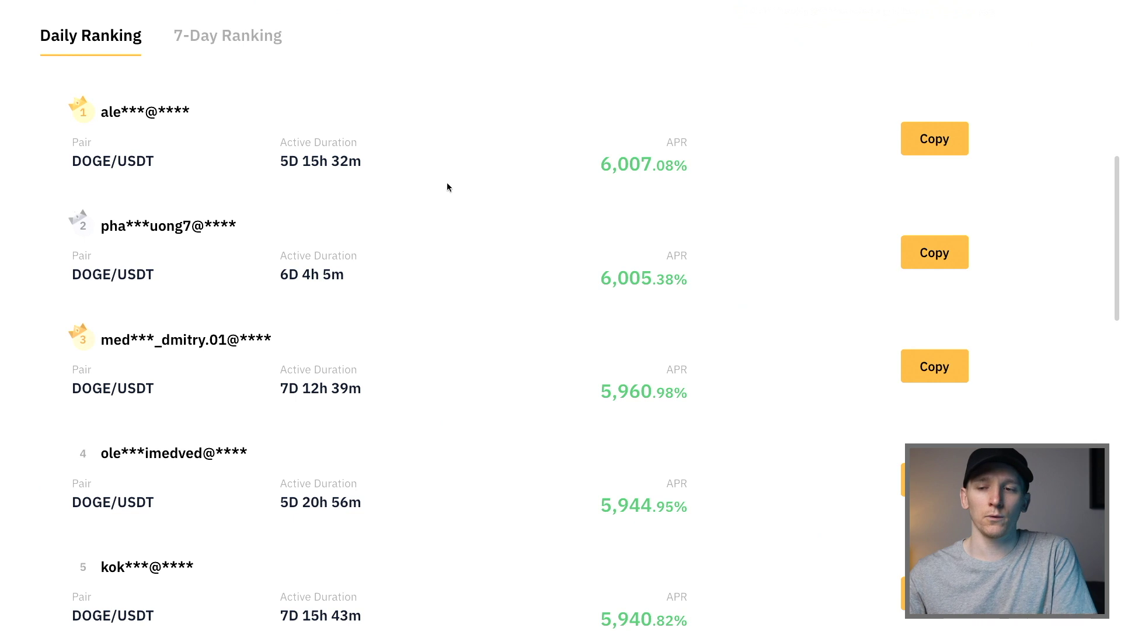
click(232, 39)
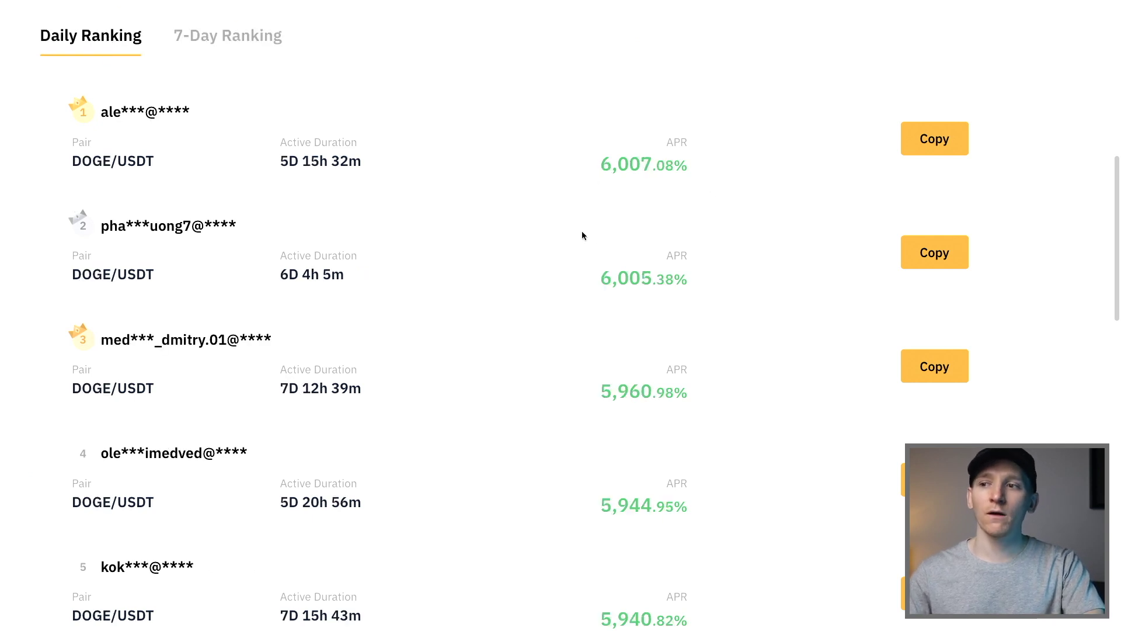
scroll(457, 221, down, 1)
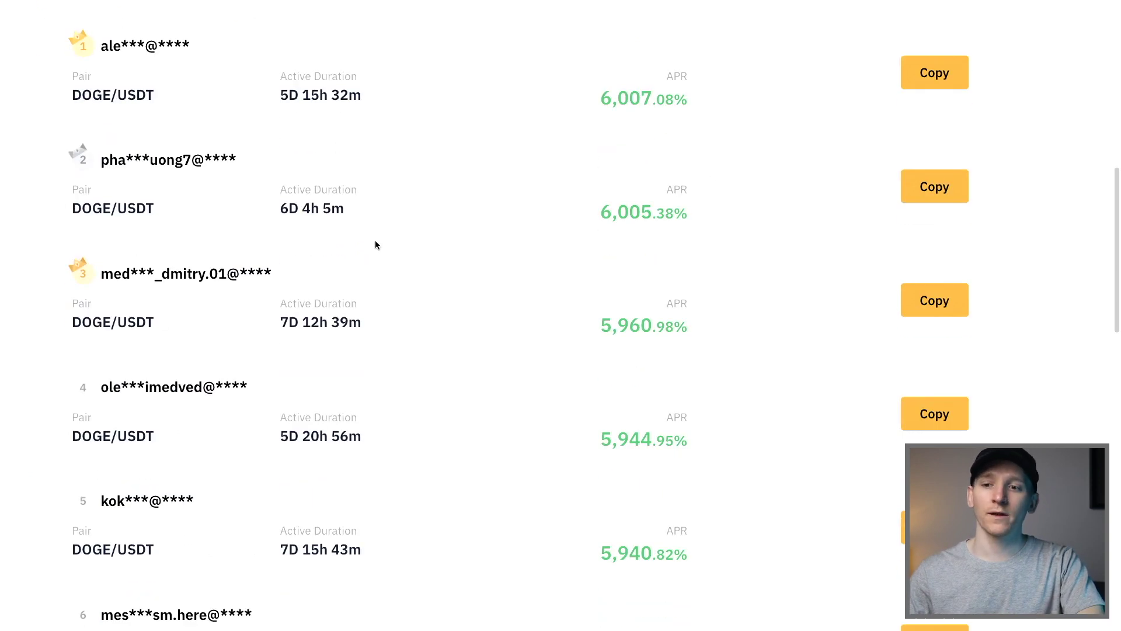
drag(146, 322, 108, 325)
click(108, 325)
scroll(444, 304, up, 3)
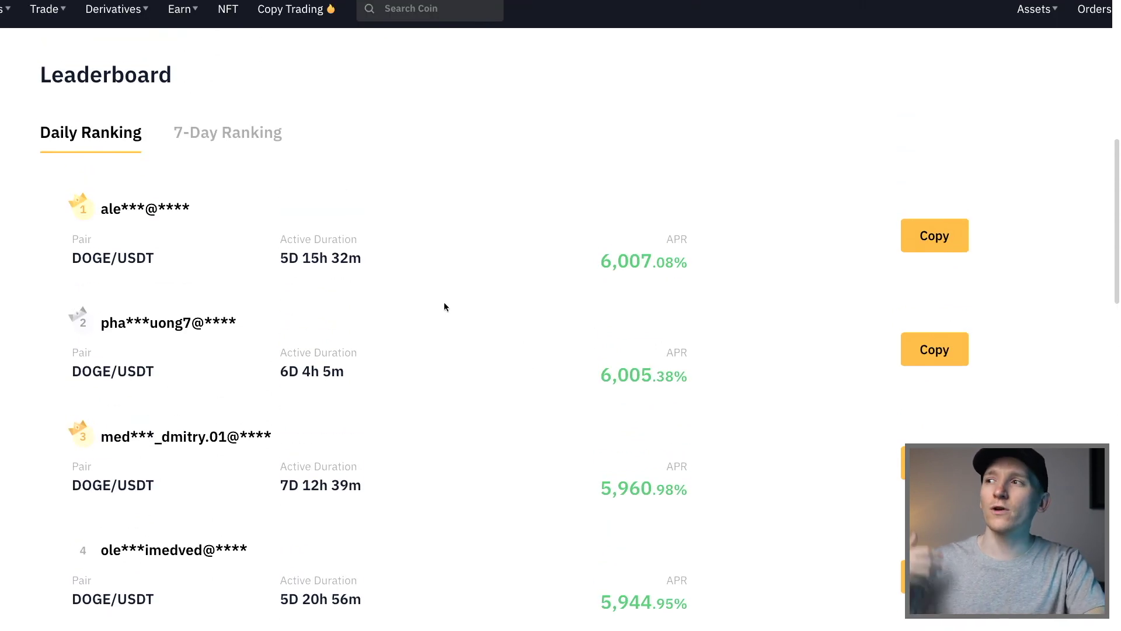
scroll(125, 263, left, 2)
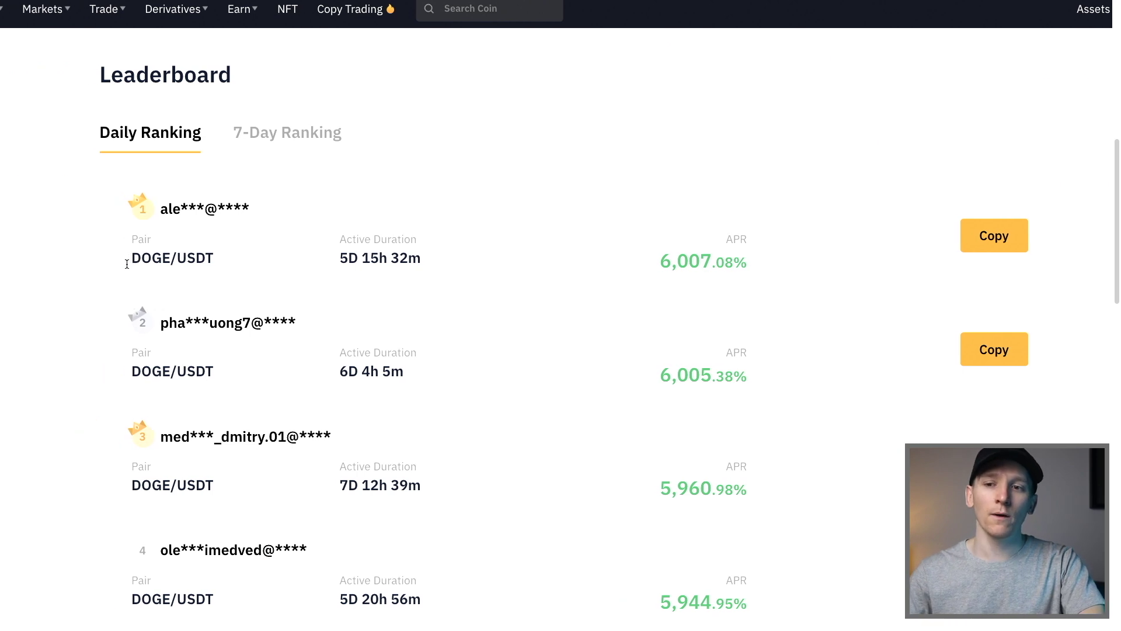
scroll(103, 261, down, 1)
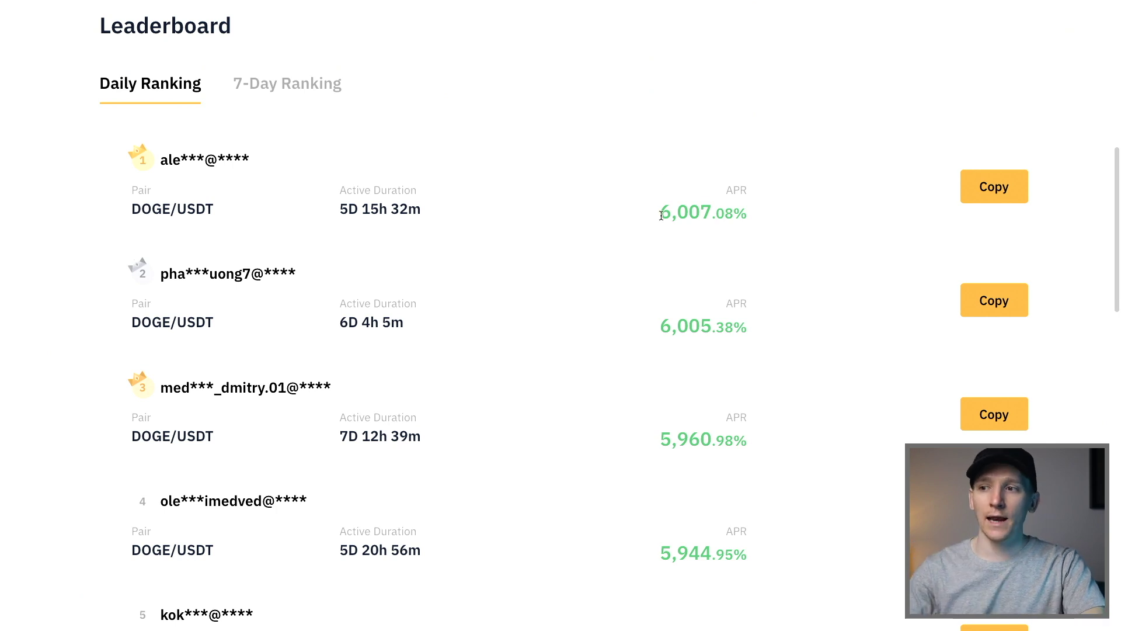
drag(662, 216, 711, 213)
click(706, 211)
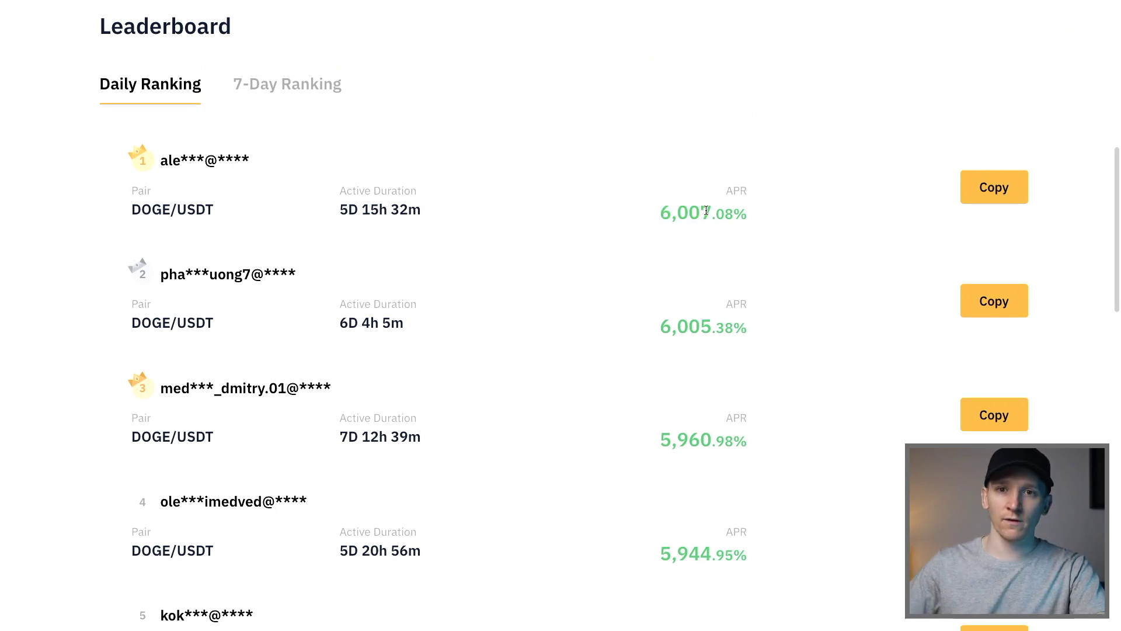